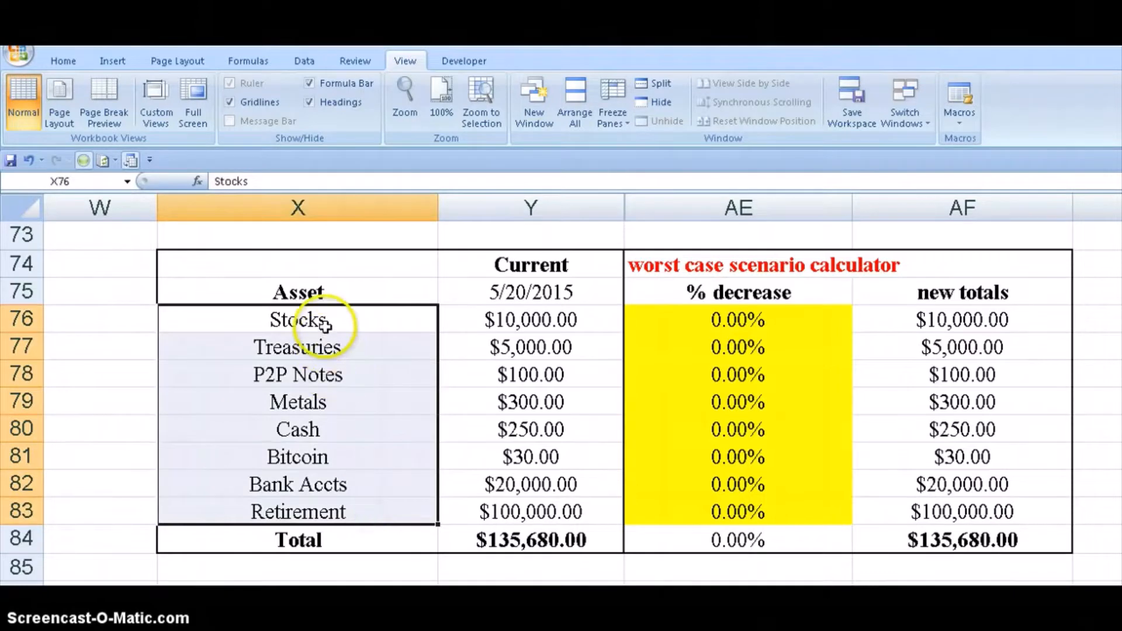
- Go through the asset names in column X one by one, from Stocks down to Retirement
click(322, 320)
click(320, 346)
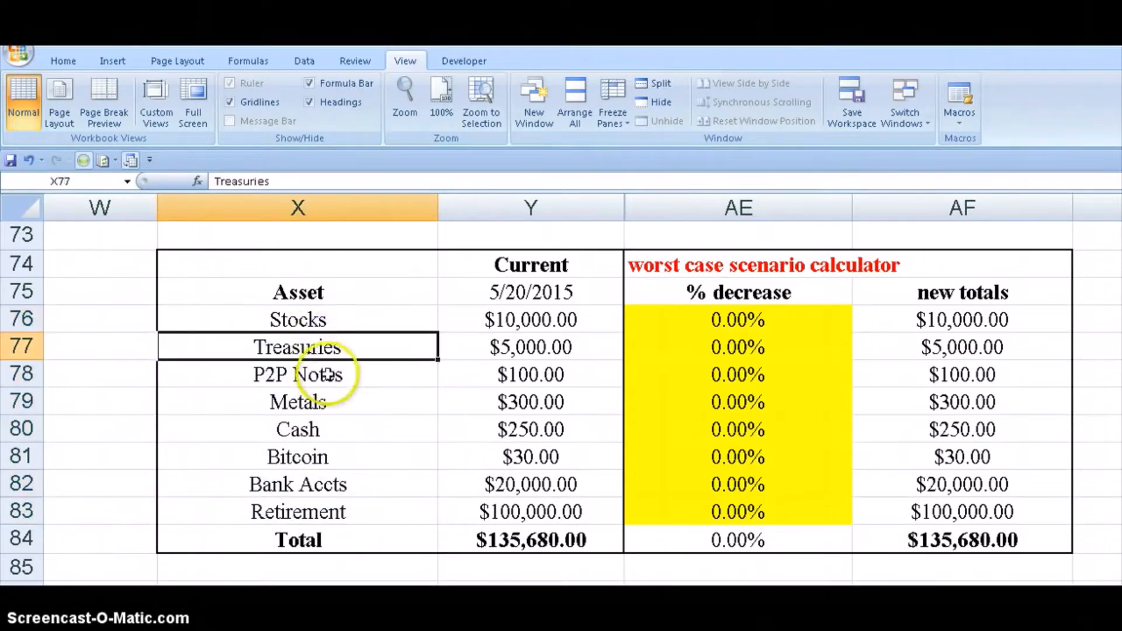
click(325, 372)
click(320, 402)
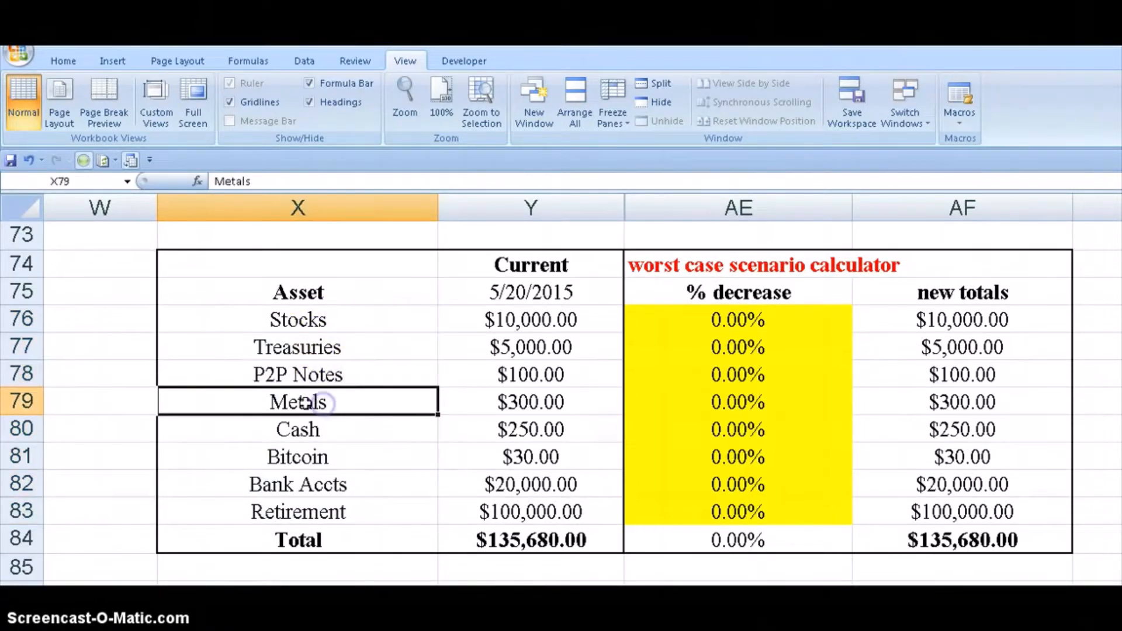
click(310, 430)
click(308, 462)
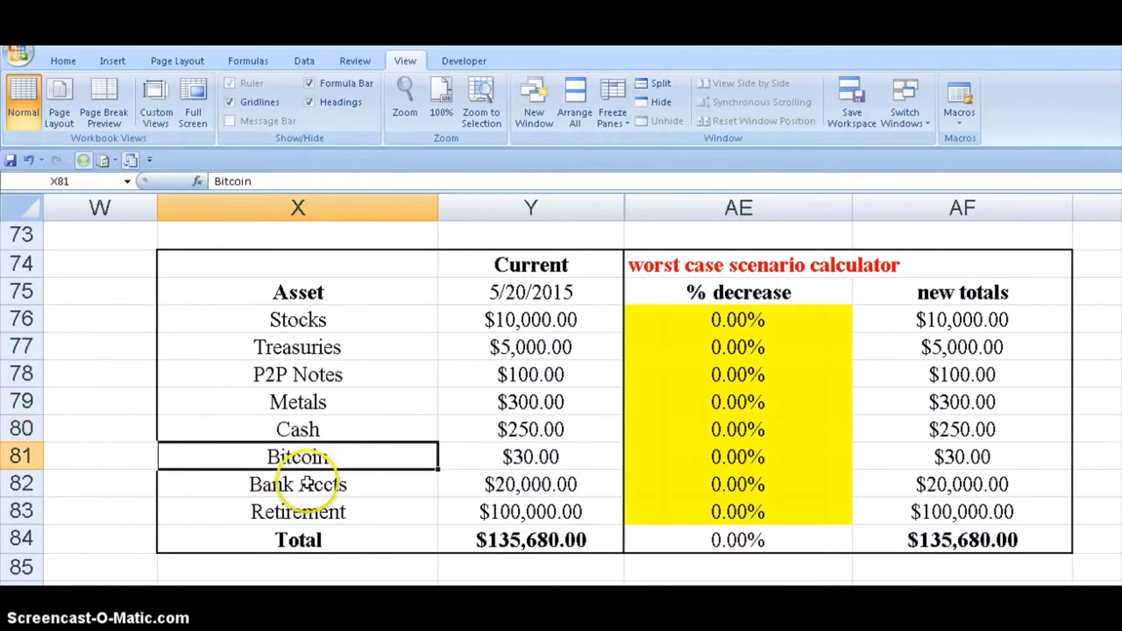
click(313, 487)
click(338, 511)
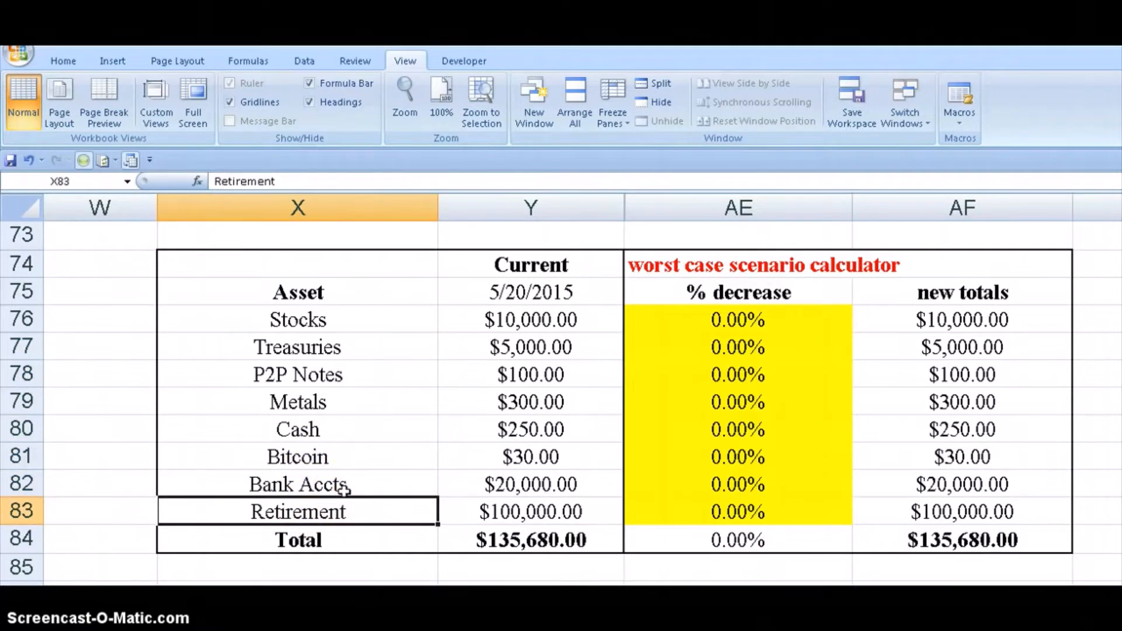
- Examine the date formula, the current asset amounts and the total formula in the Current column
click(494, 289)
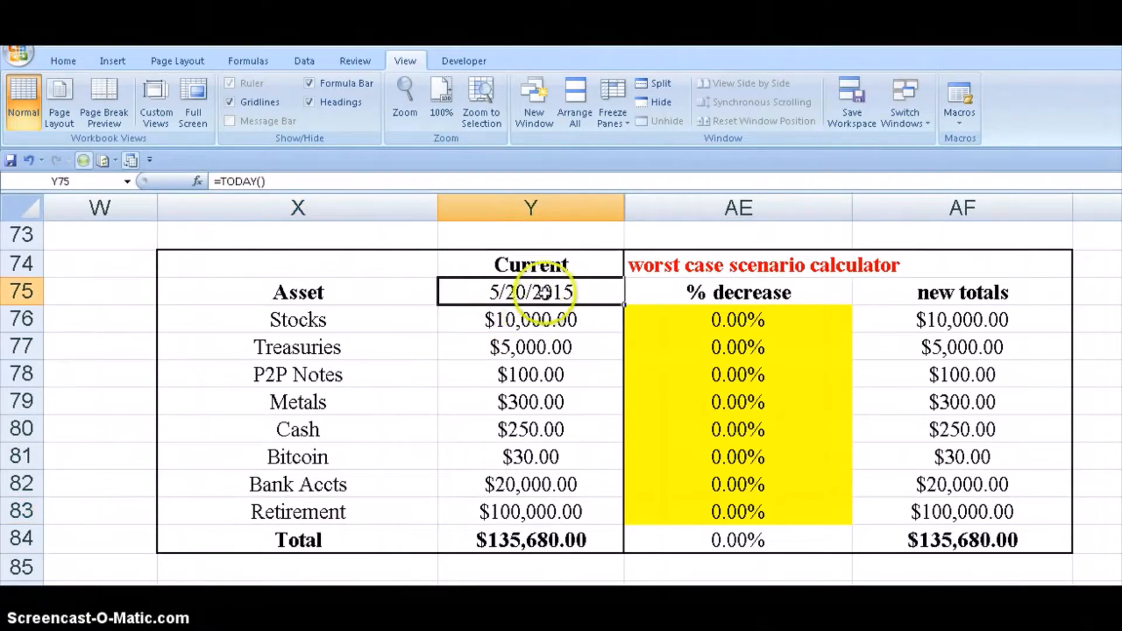
click(371, 322)
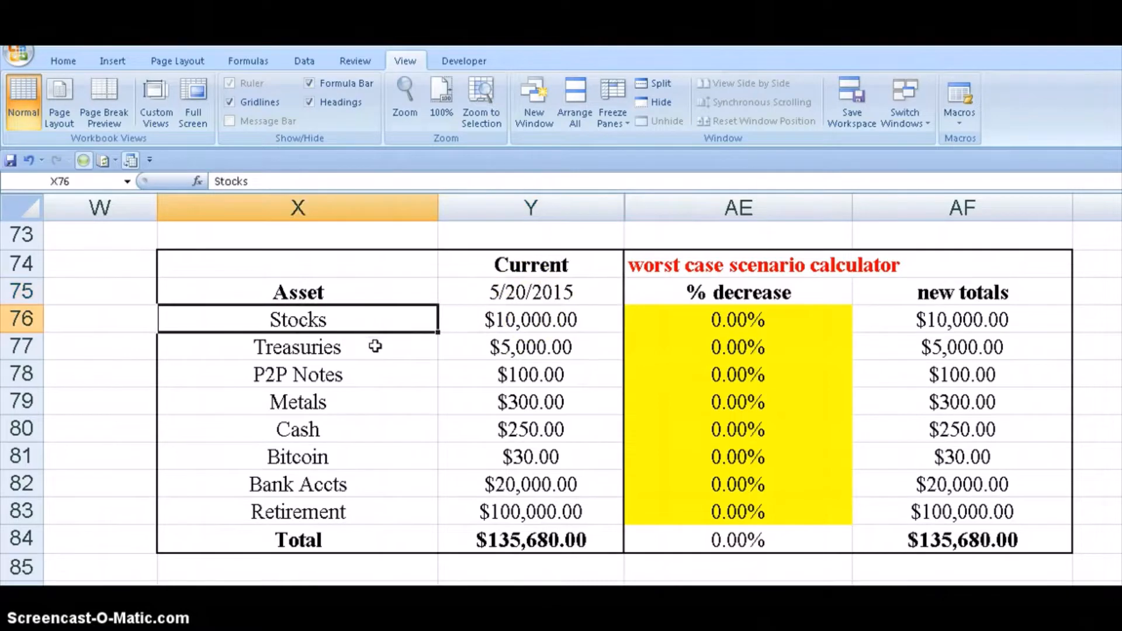
click(377, 349)
drag(500, 323, 520, 505)
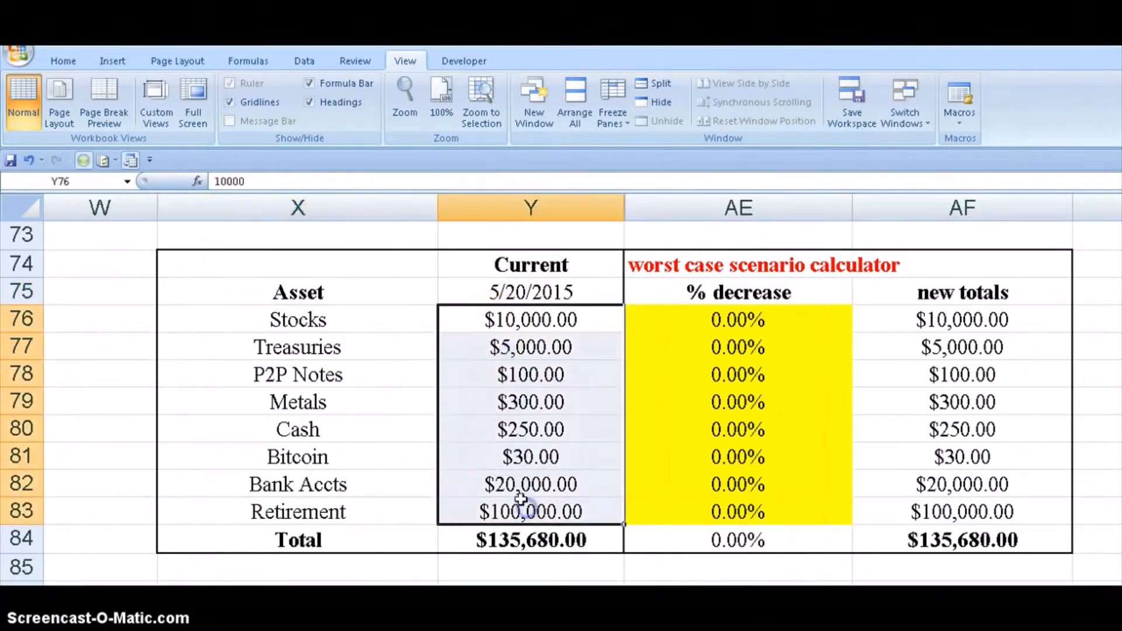
click(395, 324)
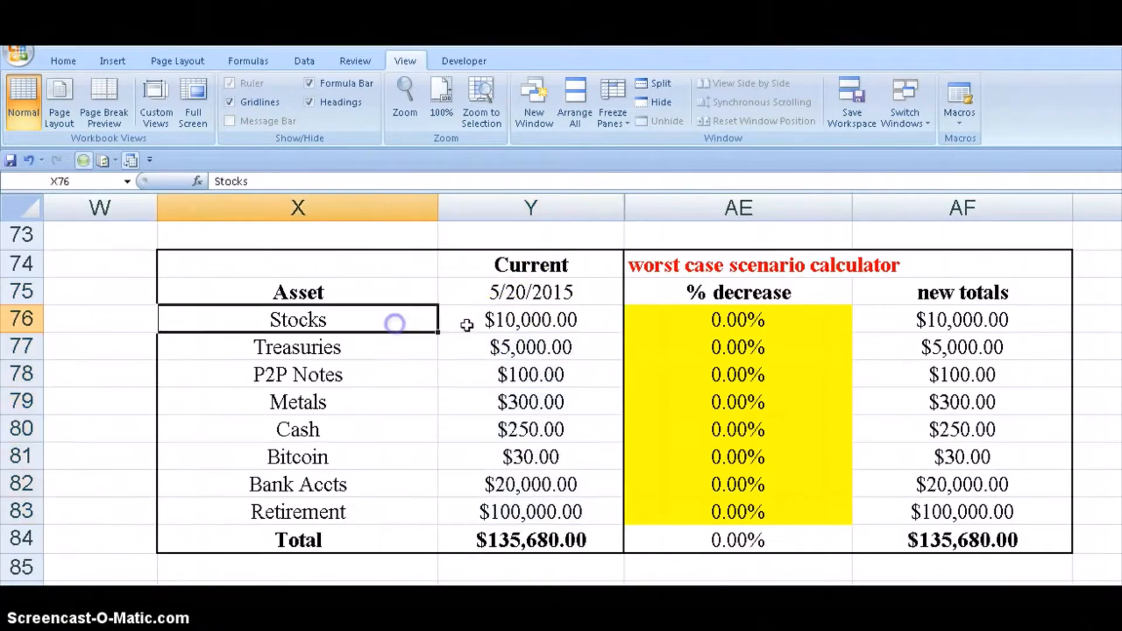
click(529, 323)
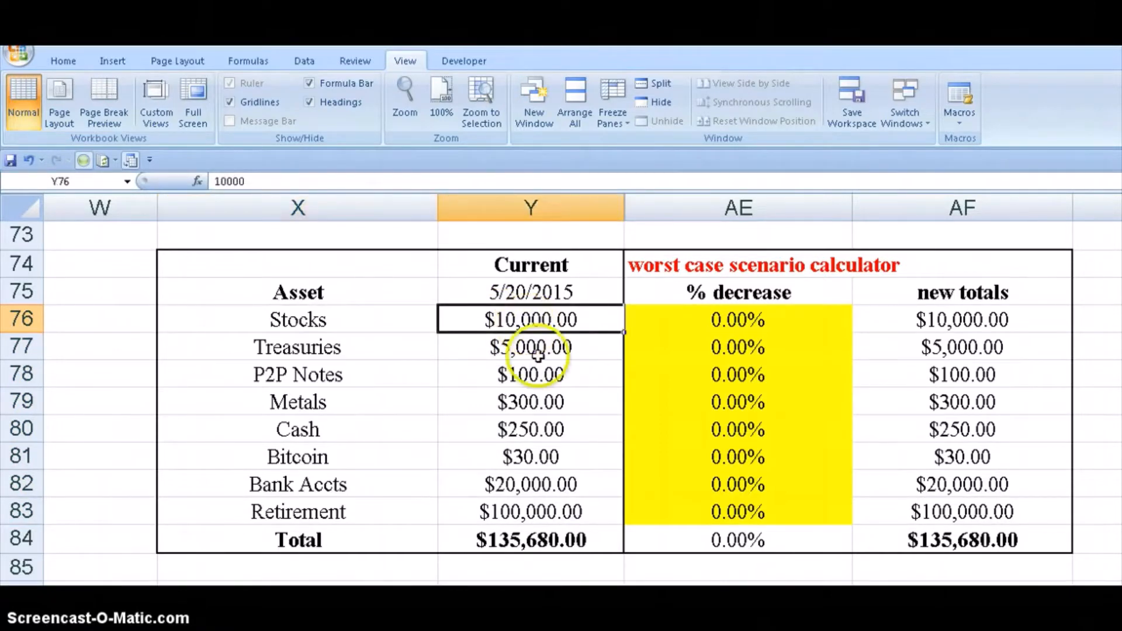
click(539, 435)
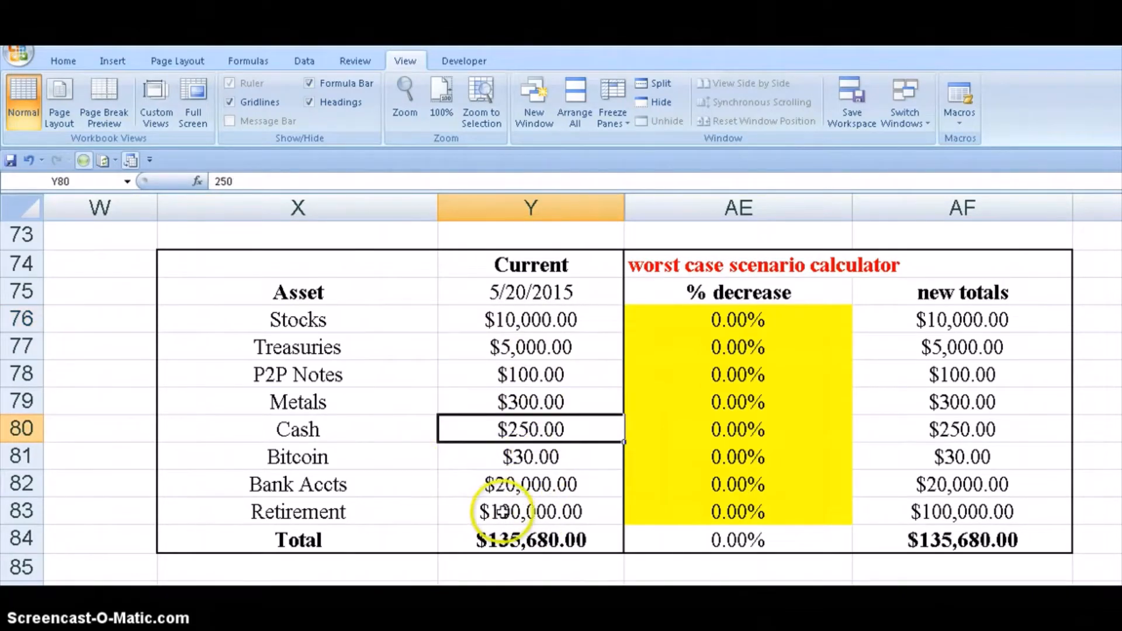
drag(497, 513, 534, 321)
click(556, 288)
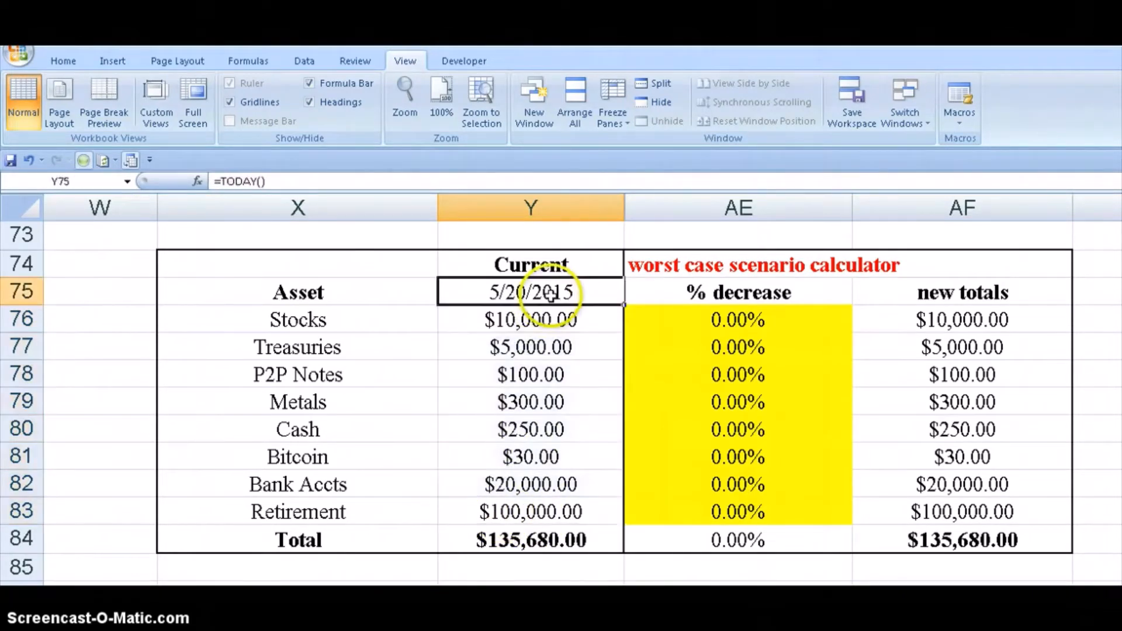
click(546, 533)
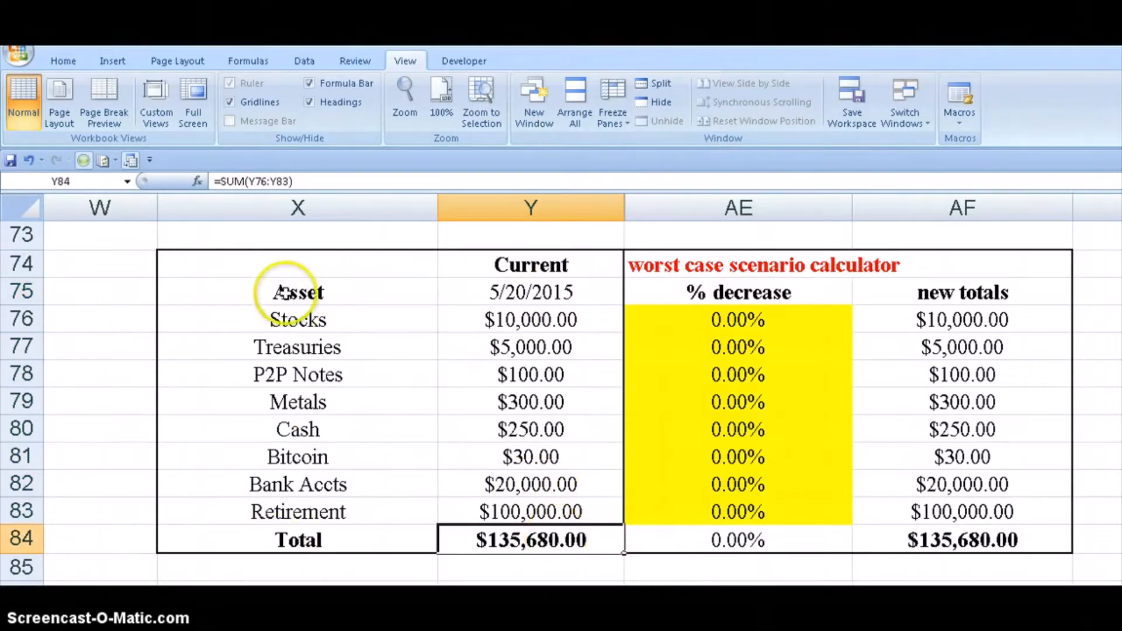
drag(296, 280, 502, 526)
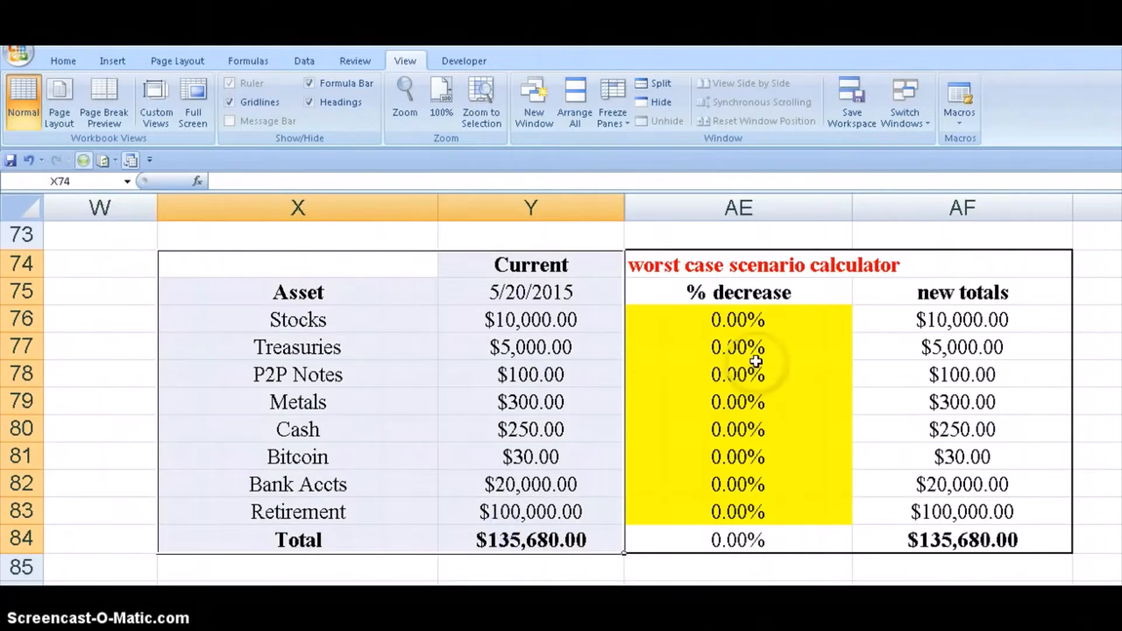
click(1087, 560)
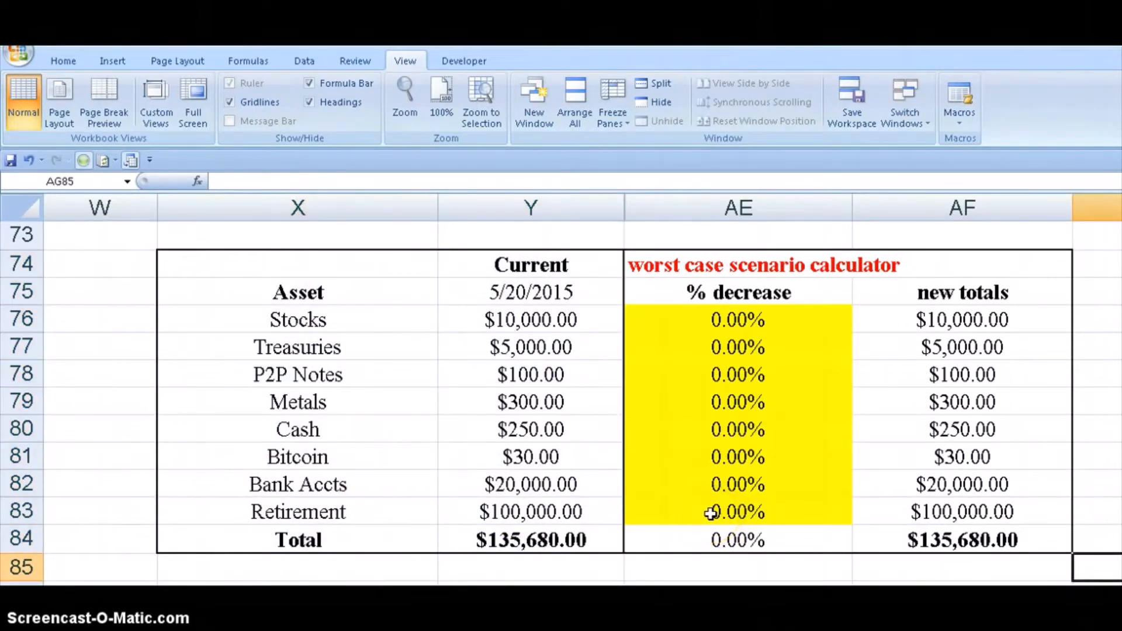
- Check the individual current amounts from Stocks down to Bitcoin in column Y
click(63, 61)
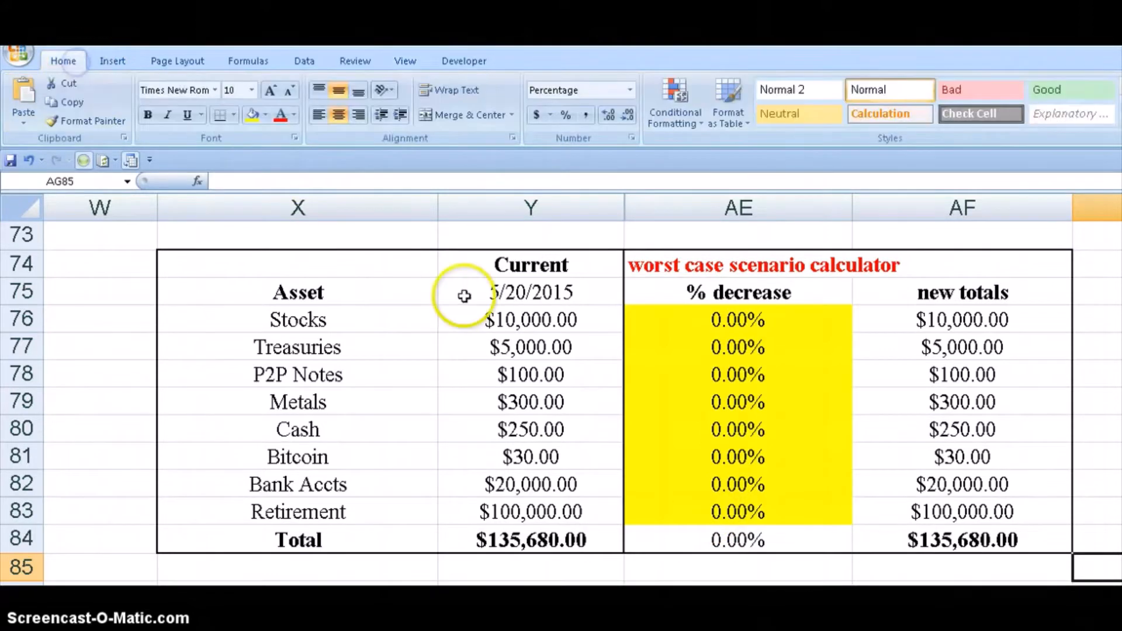
click(543, 321)
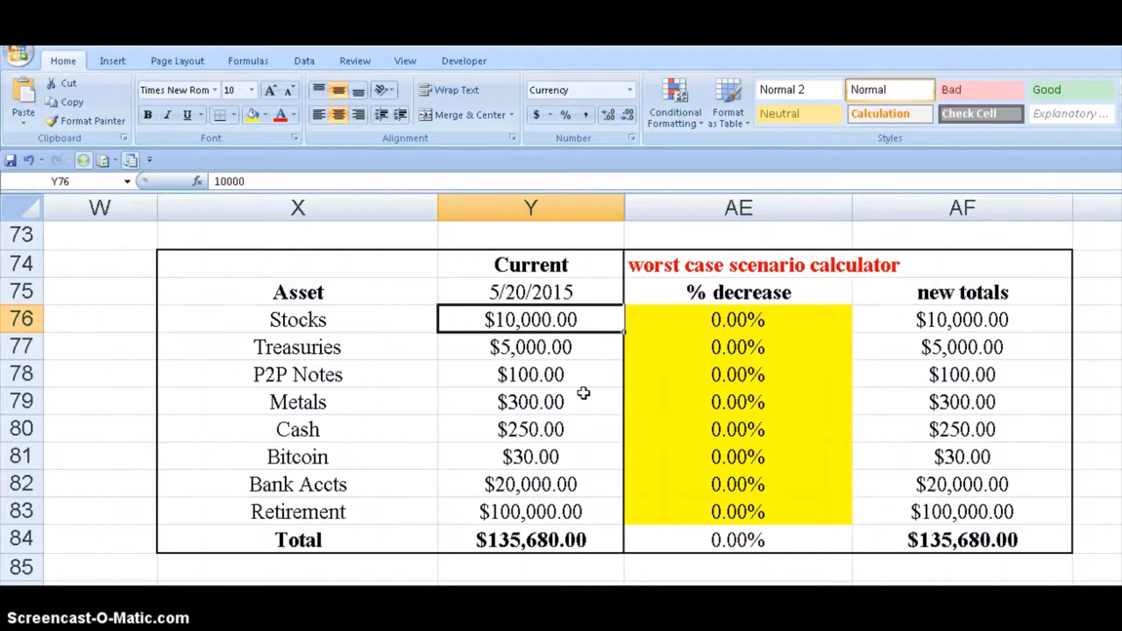
click(543, 349)
click(543, 374)
click(534, 403)
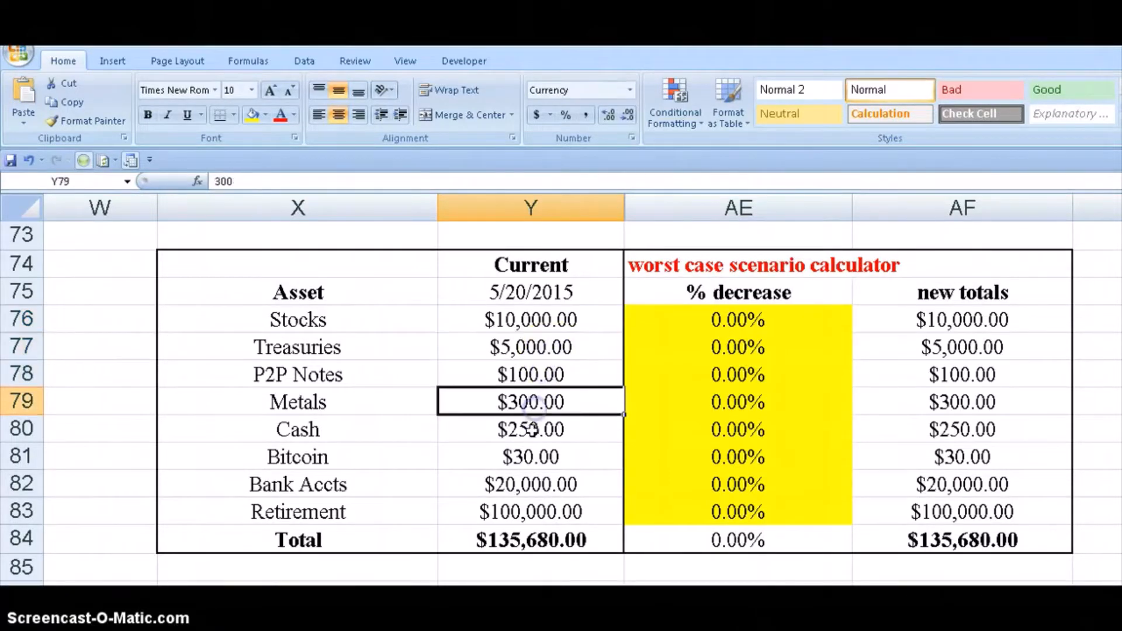
click(533, 430)
click(530, 457)
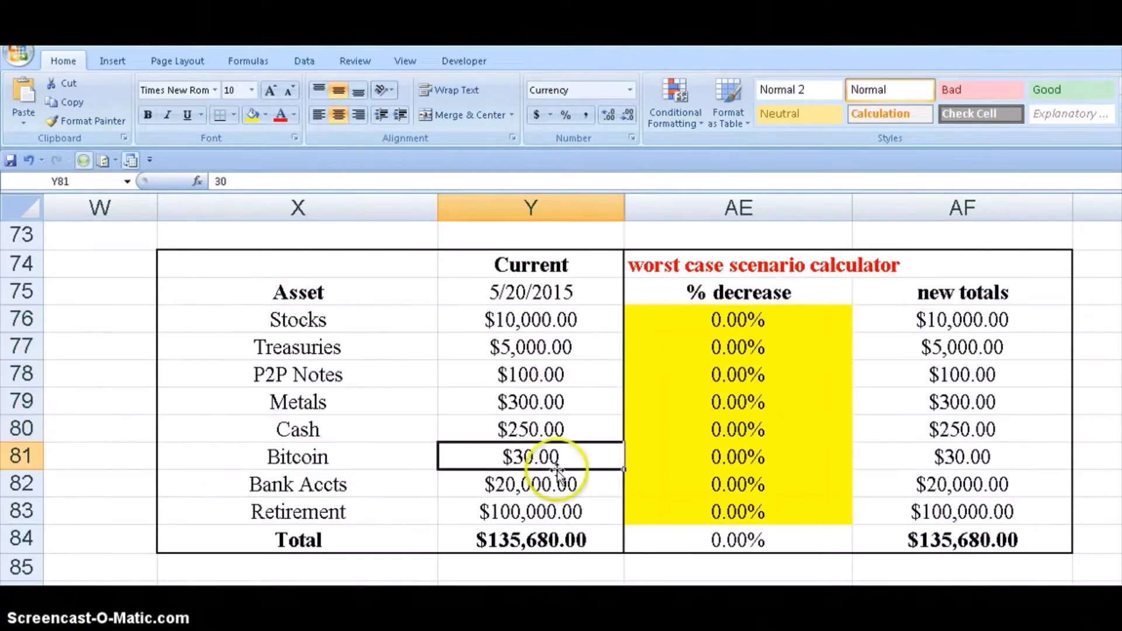
- Inspect the overall new total's formula and the yellow % decrease cells AE76 to AE83
click(944, 541)
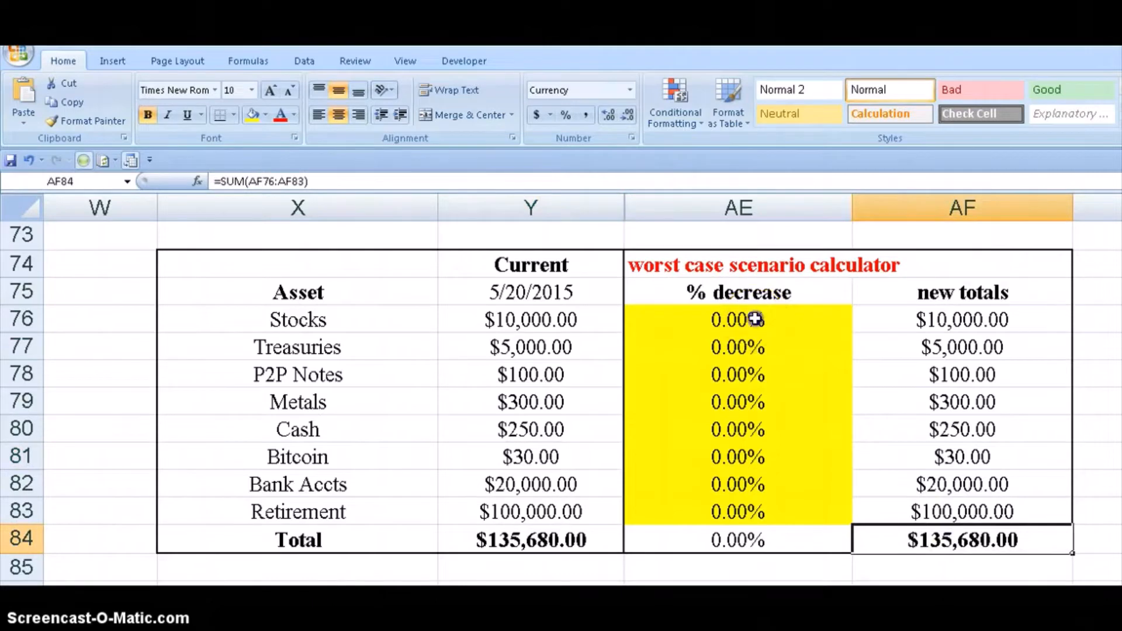
click(754, 319)
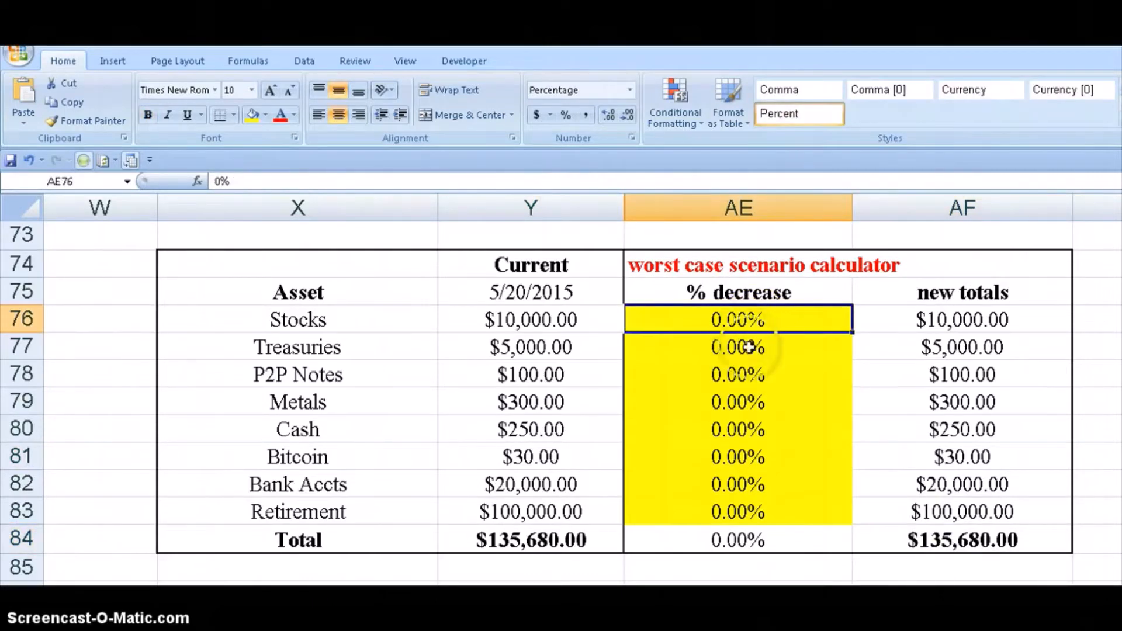
click(760, 374)
drag(766, 325, 776, 504)
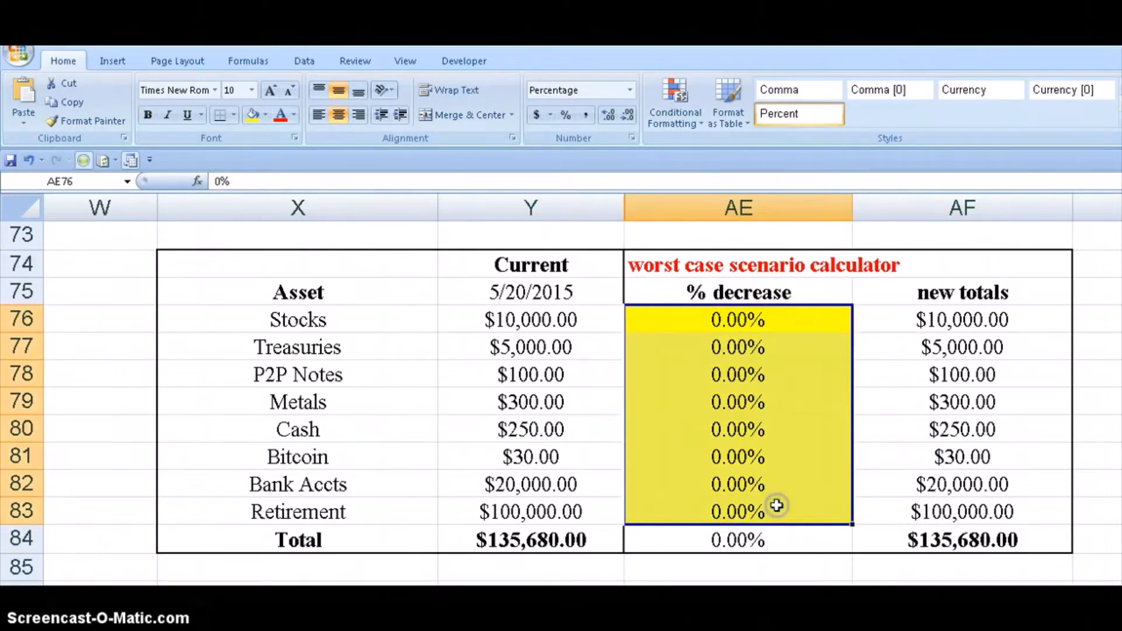
- Inspect the new totals formulas in column AF, from the Stocks row down to the Total row
click(921, 323)
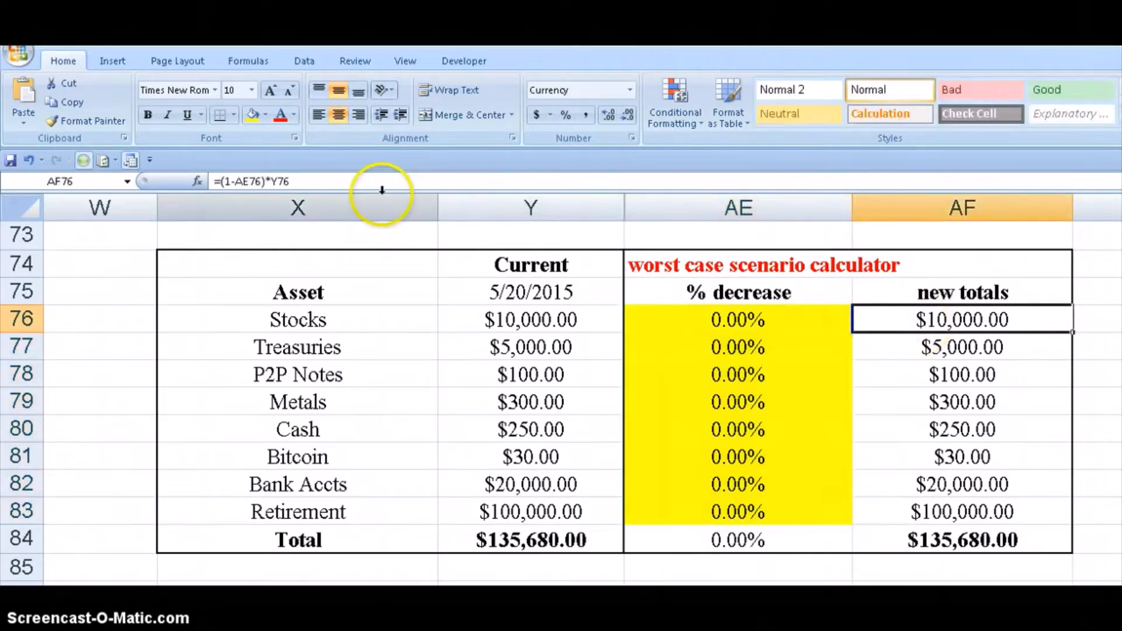
click(261, 179)
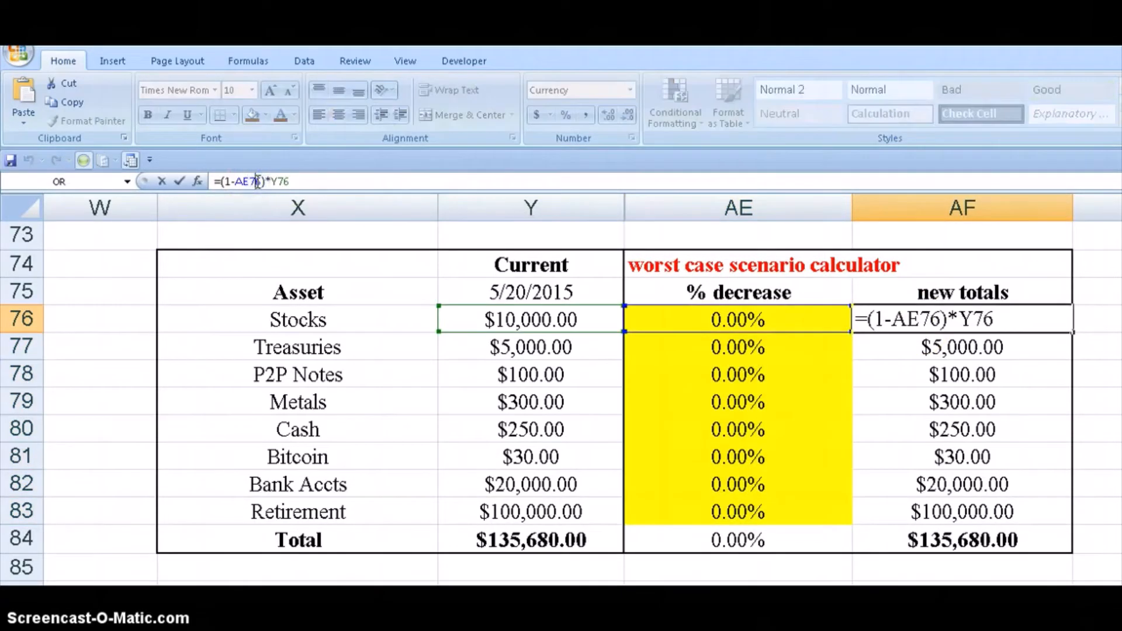
click(179, 181)
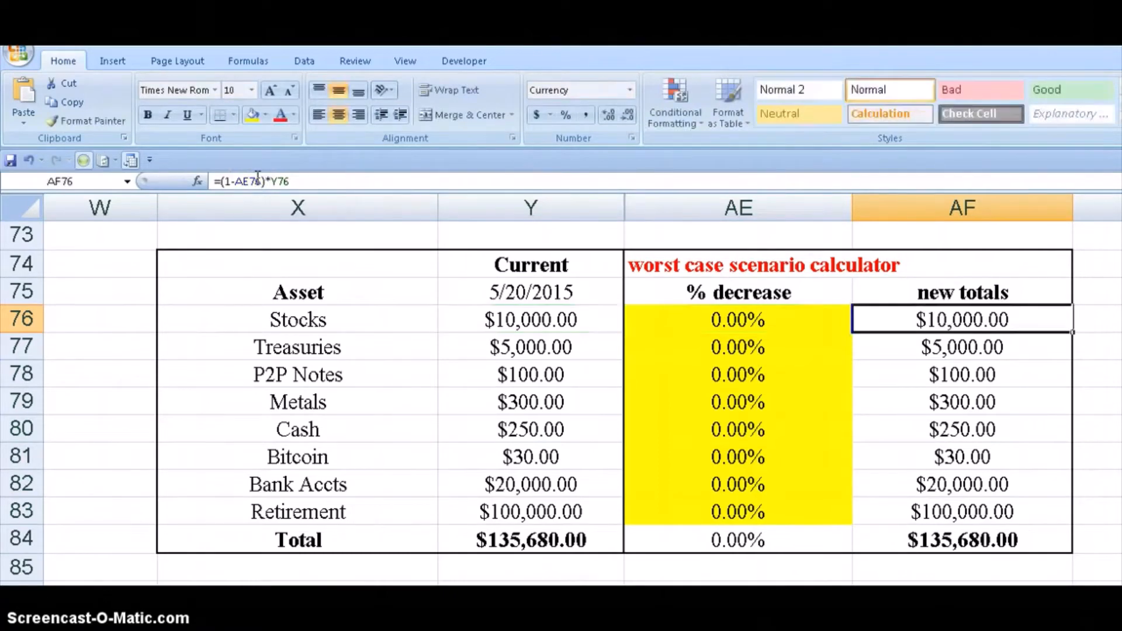
click(956, 343)
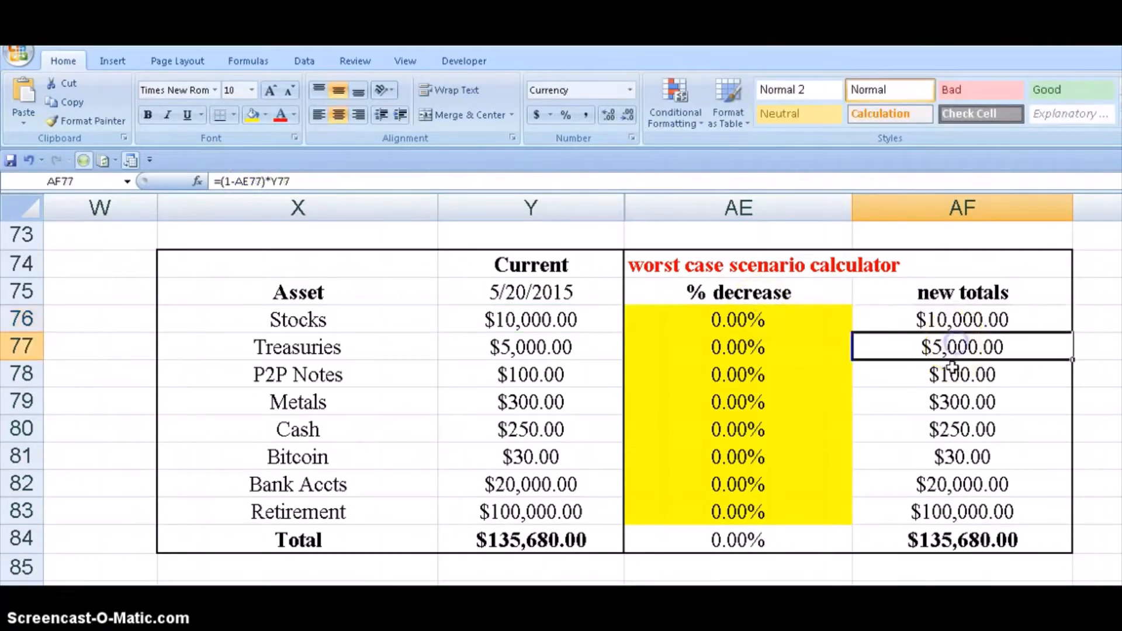
click(954, 376)
click(957, 404)
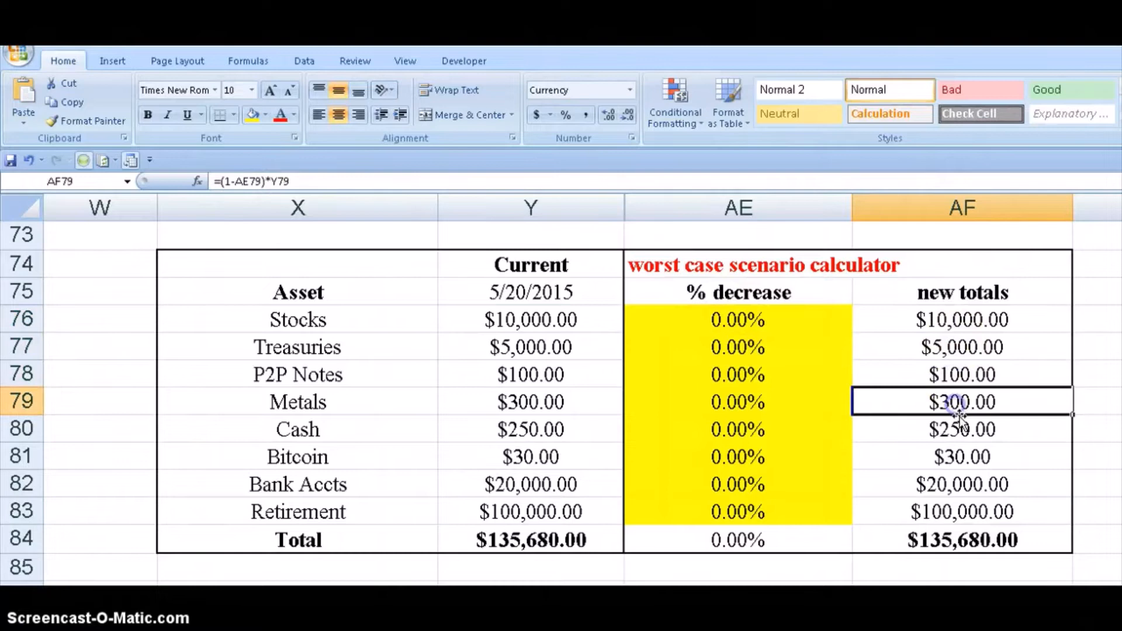
click(968, 508)
click(964, 532)
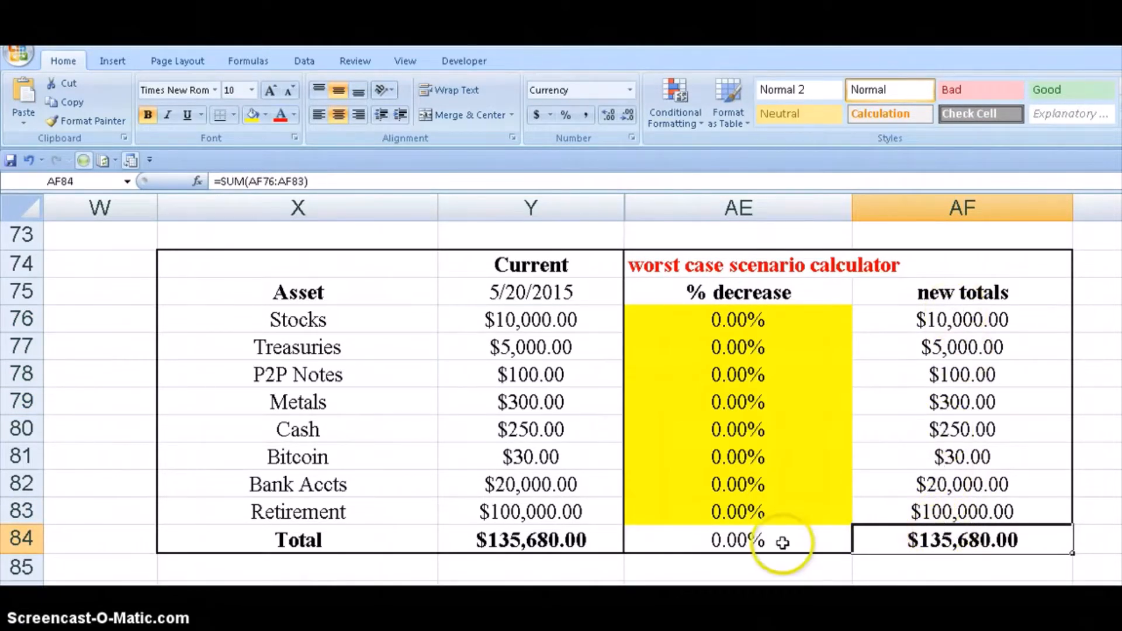
- Examine the formula behind the overall % decrease in the Total row, leaving it as is
click(782, 543)
click(441, 181)
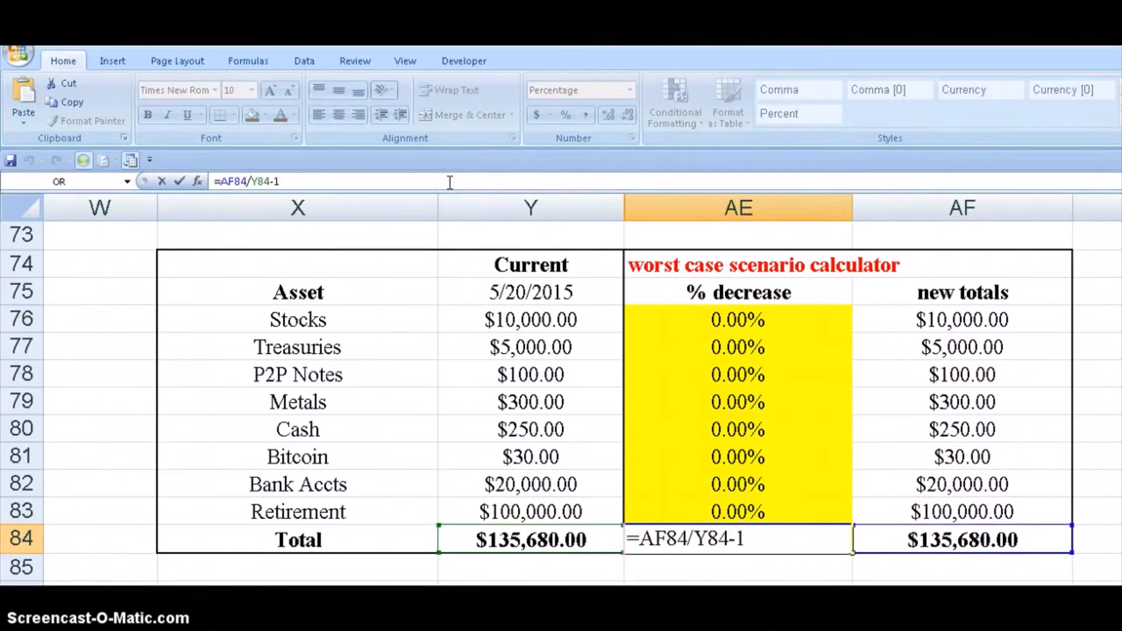
key(Return)
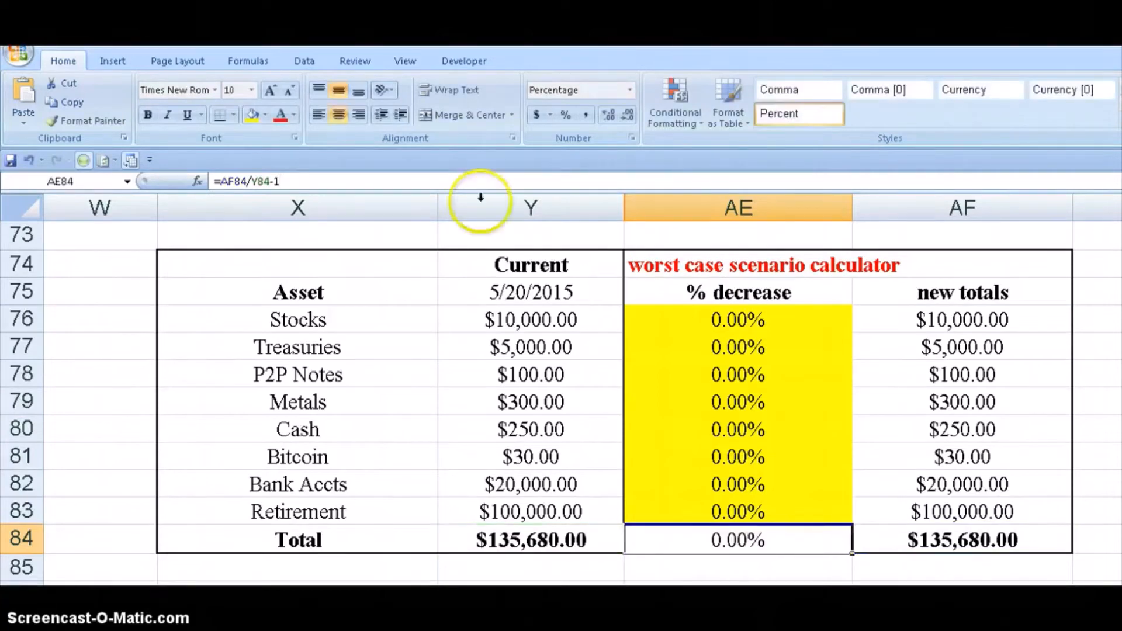
- Set the % decrease for Stocks to 30% and check the new total in its row
click(727, 321)
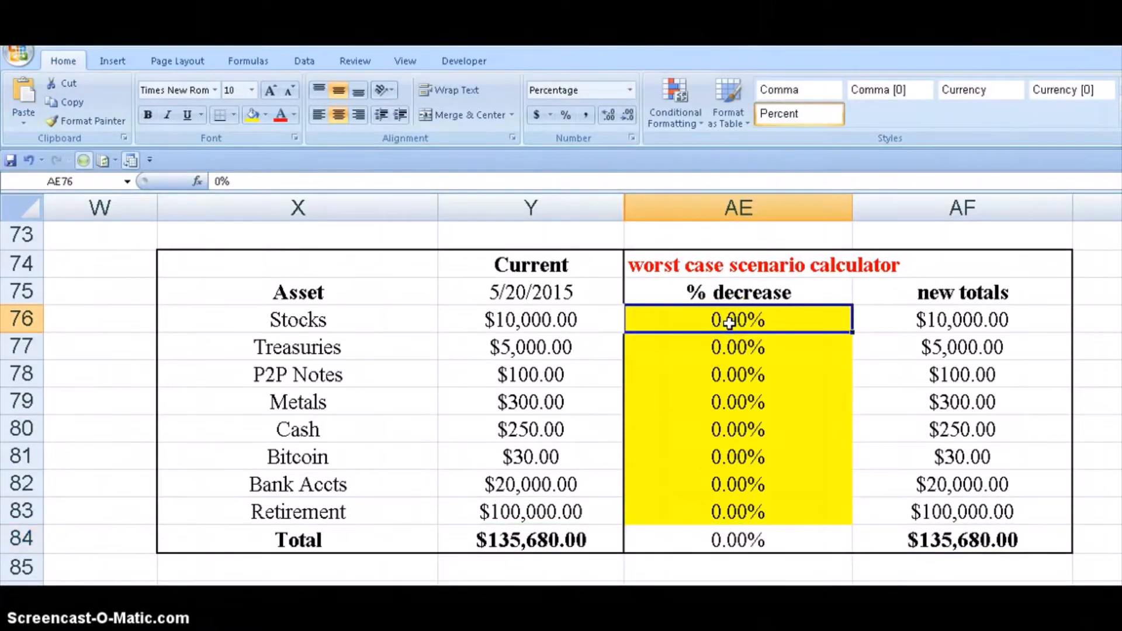
click(874, 388)
text(30)
key(Return)
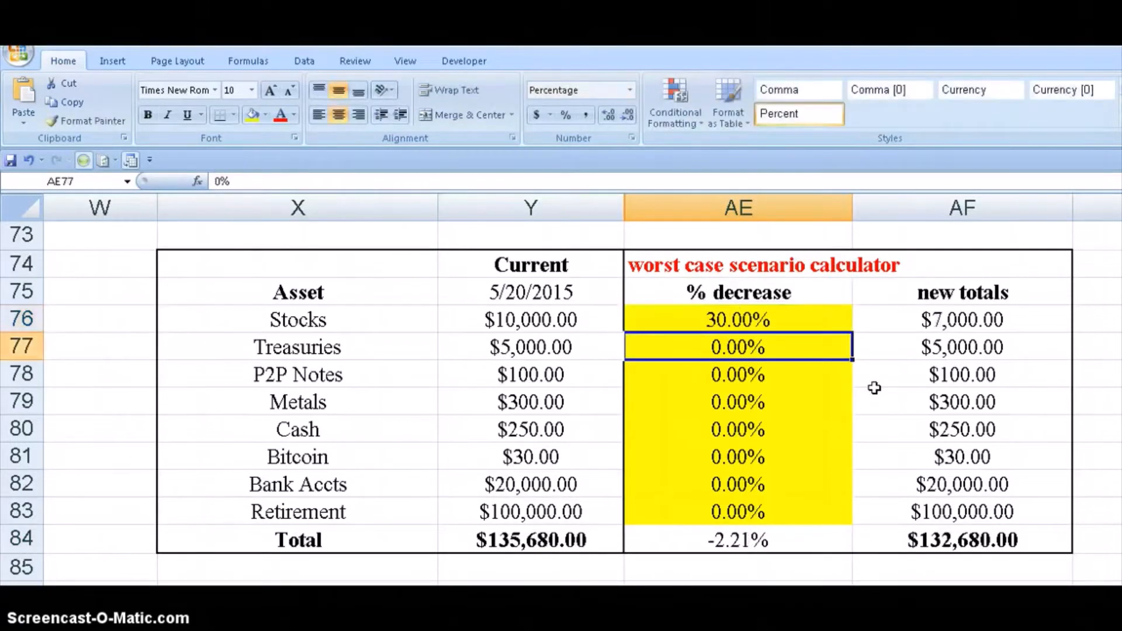
click(919, 325)
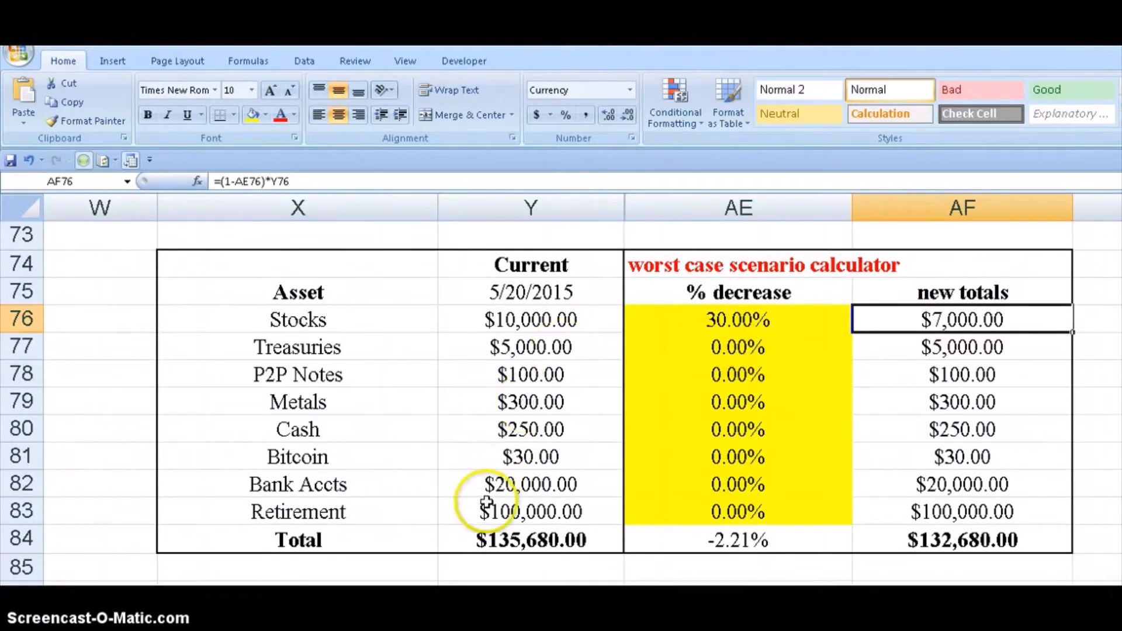
- Set the % decrease for Retirement to 20%
click(706, 515)
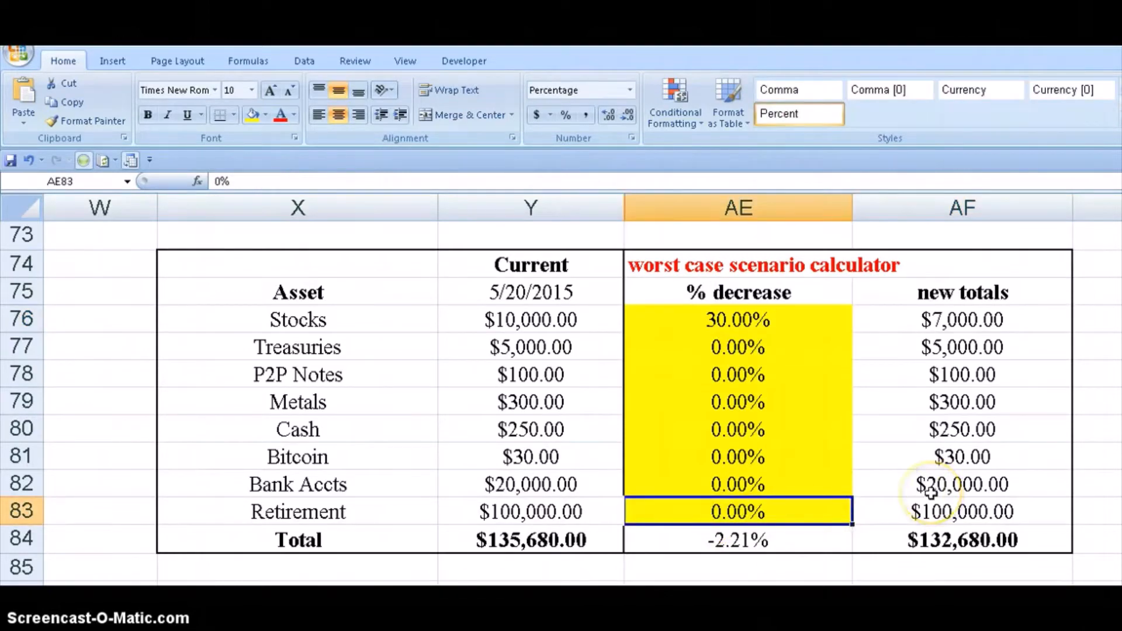
text(20)
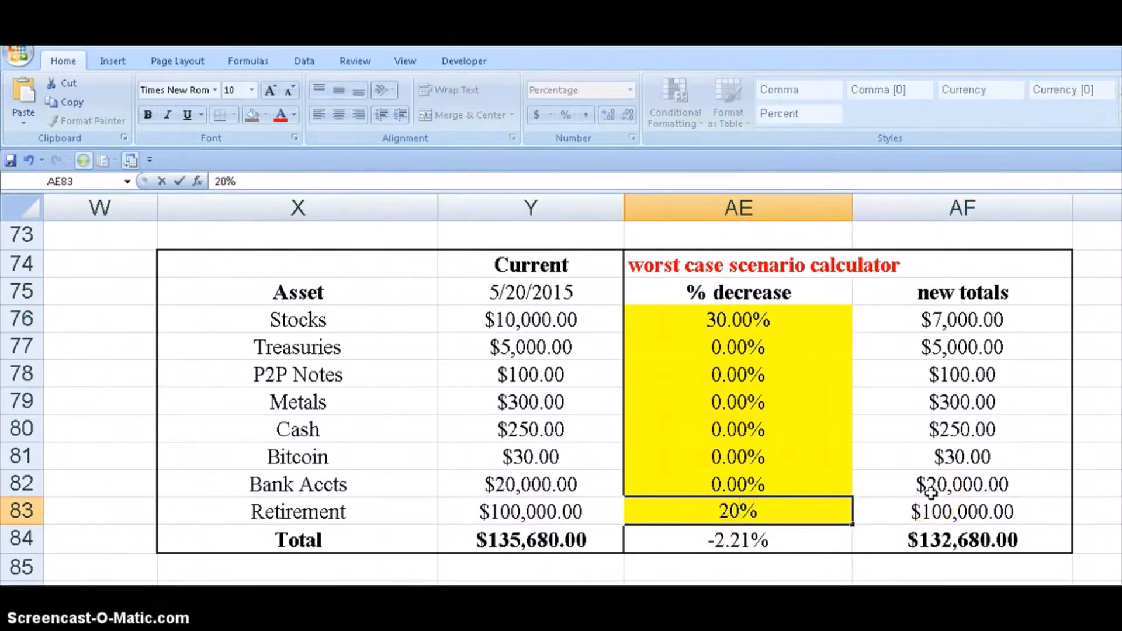
key(Return)
key(Up)
key(Up)
key(Up)
key(Up)
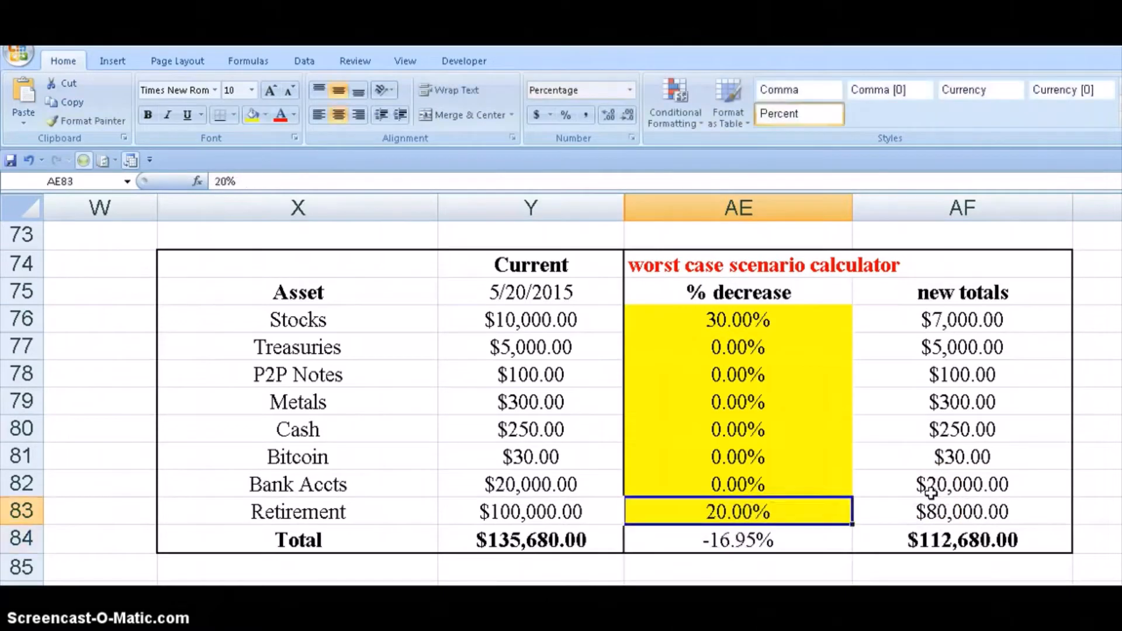
- Set the % decrease for P2P Notes to 10% and for Metals to 1%
key(Up)
key(Up)
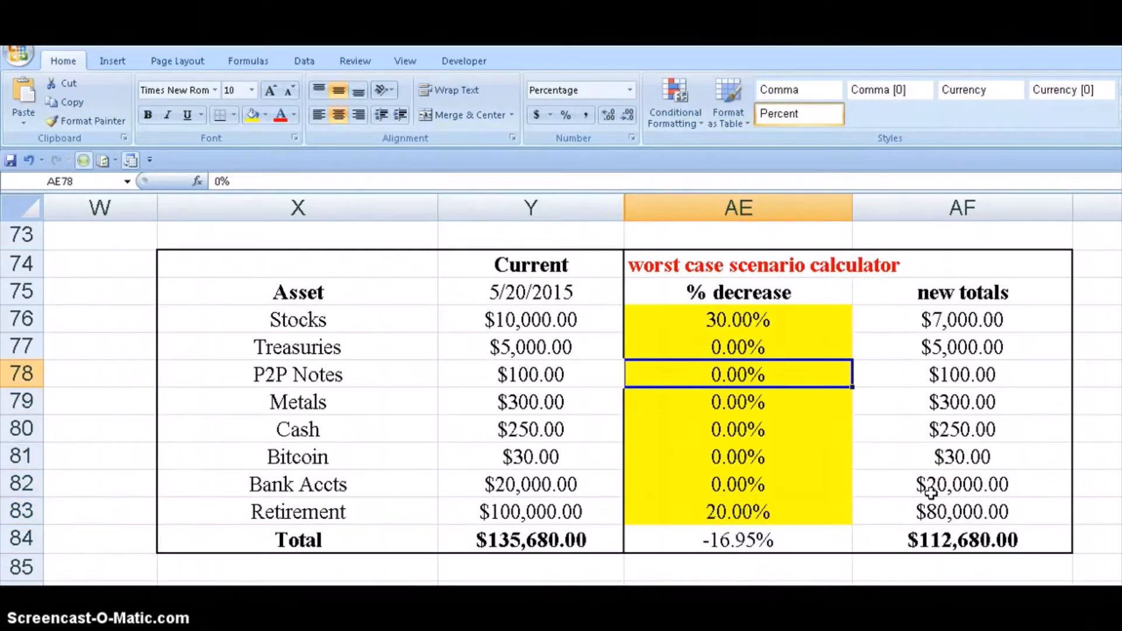
text(10)
key(Return)
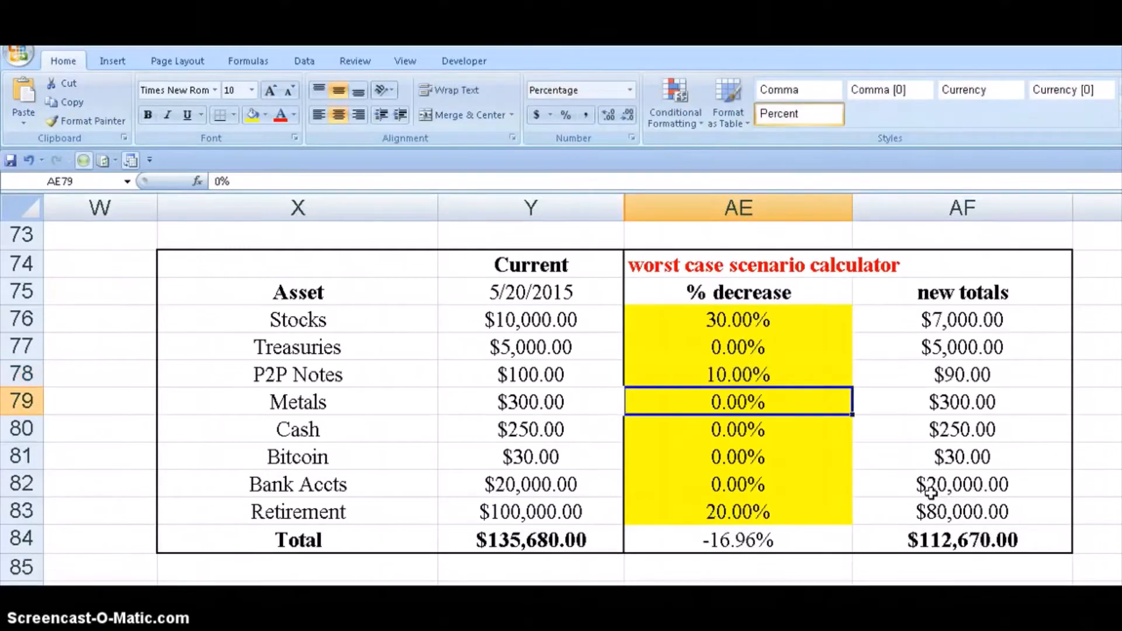
text(1)
key(Return)
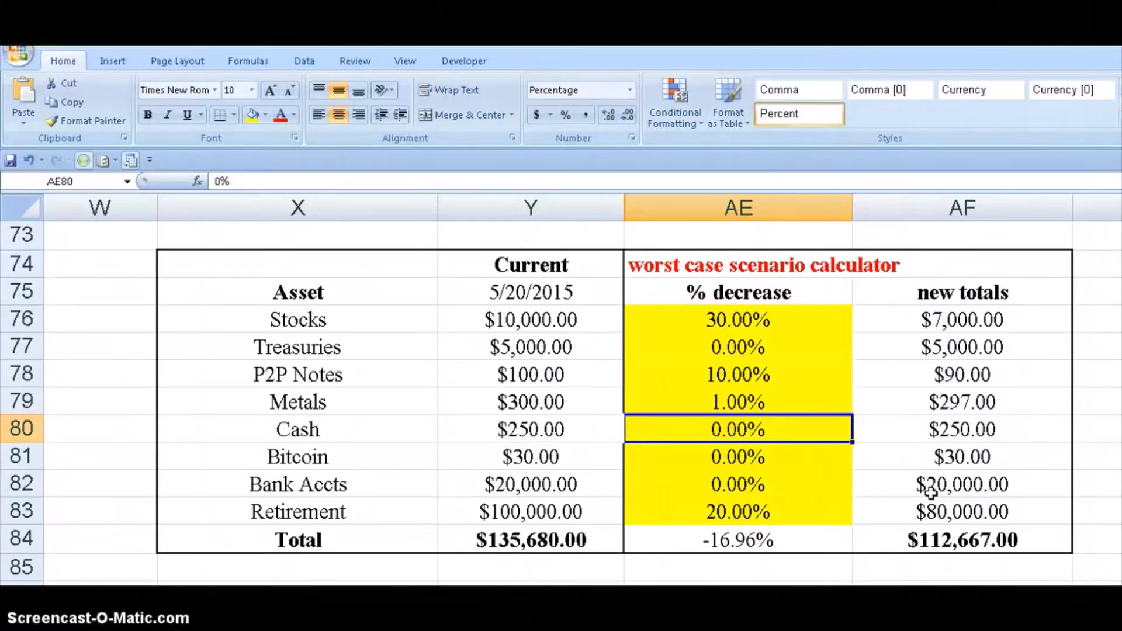
- Set the % decrease for Cash to 15% and for Bitcoin to 75%
text(15)
key(Return)
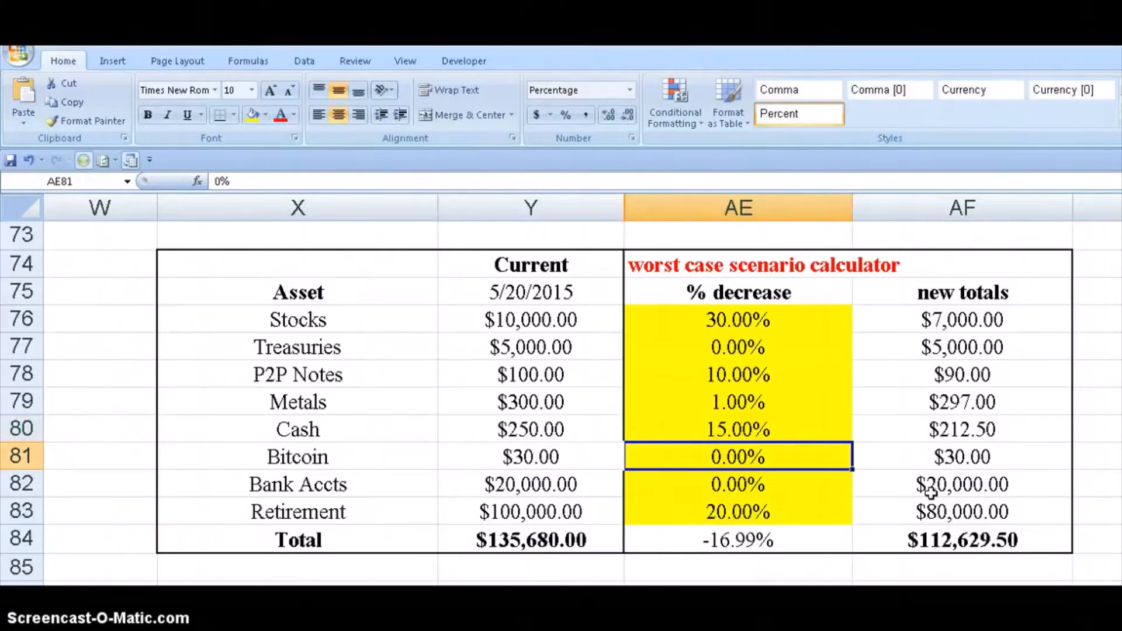
text(75)
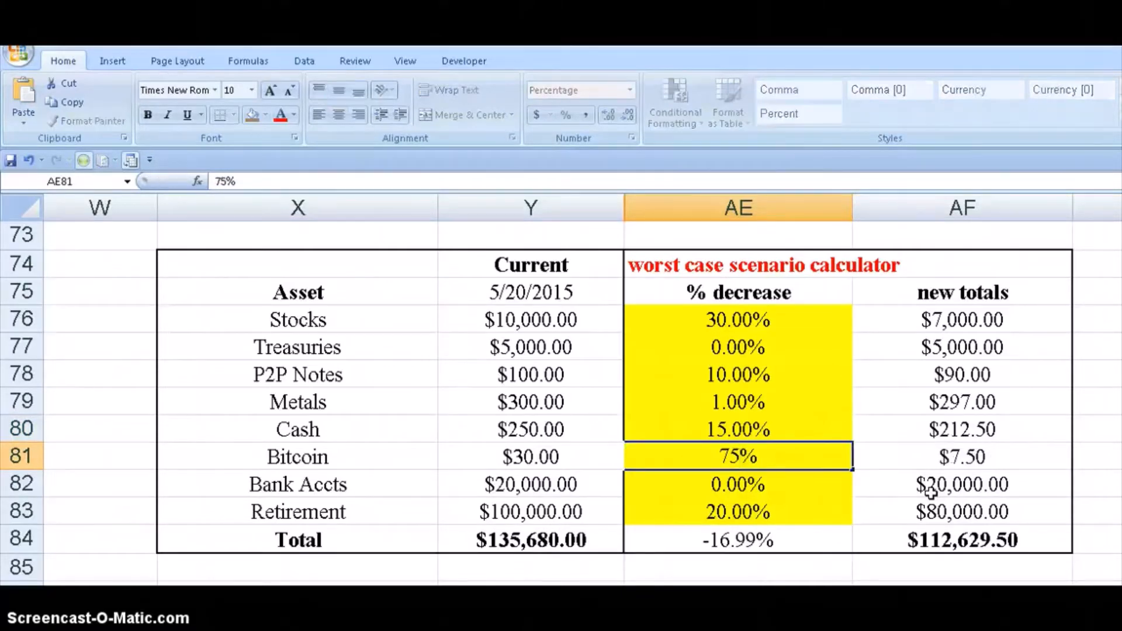
key(Return)
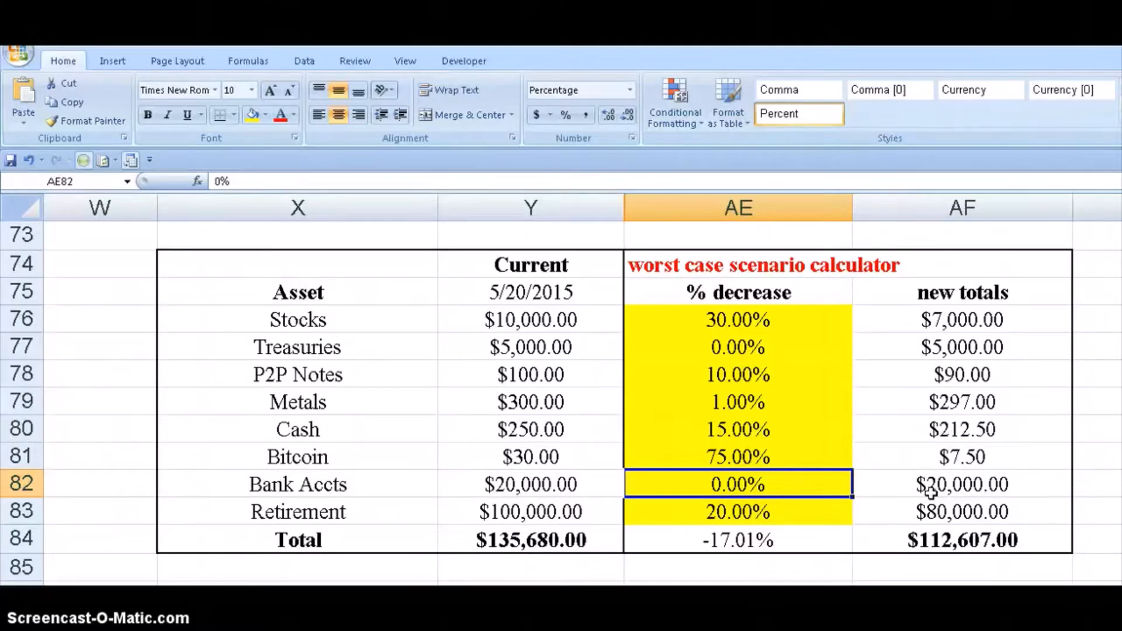
- Set the % decrease for Bank Accts to 1% and for Treasuries to 2%
text(1)
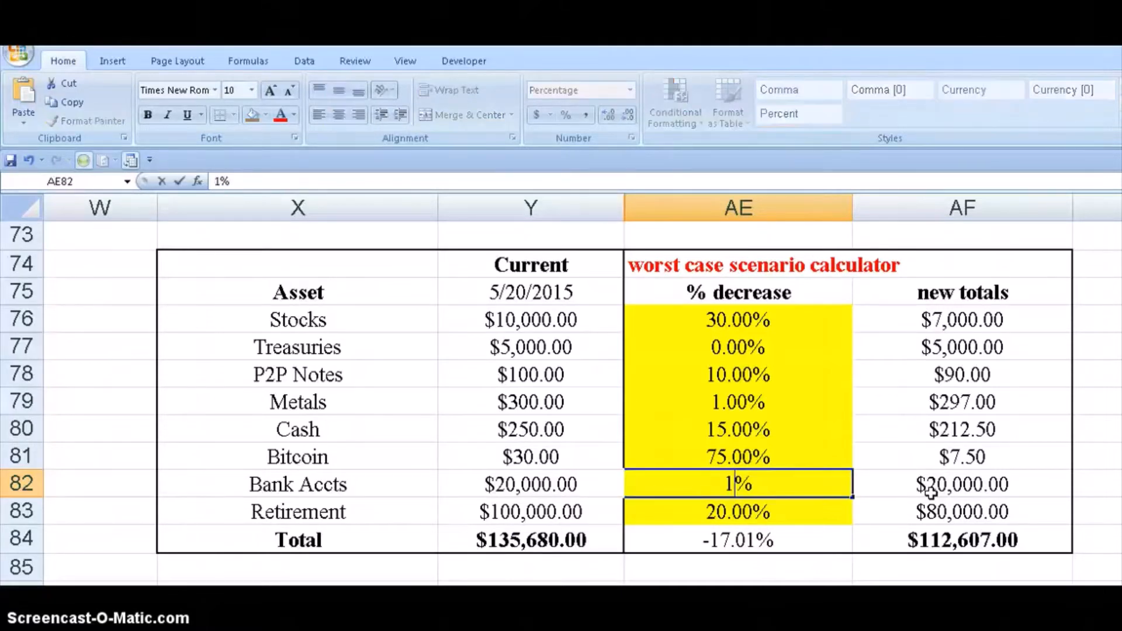
key(Return)
key(Up)
key(Up)
key(Up)
key(Up)
key(Up)
key(Up)
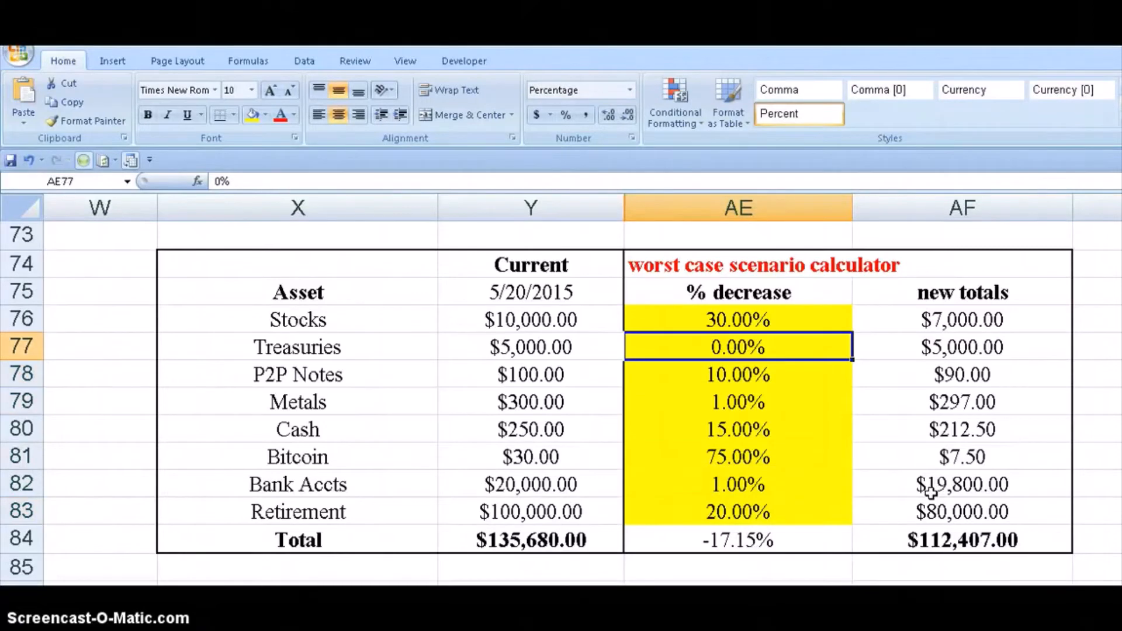
text(2)
key(Return)
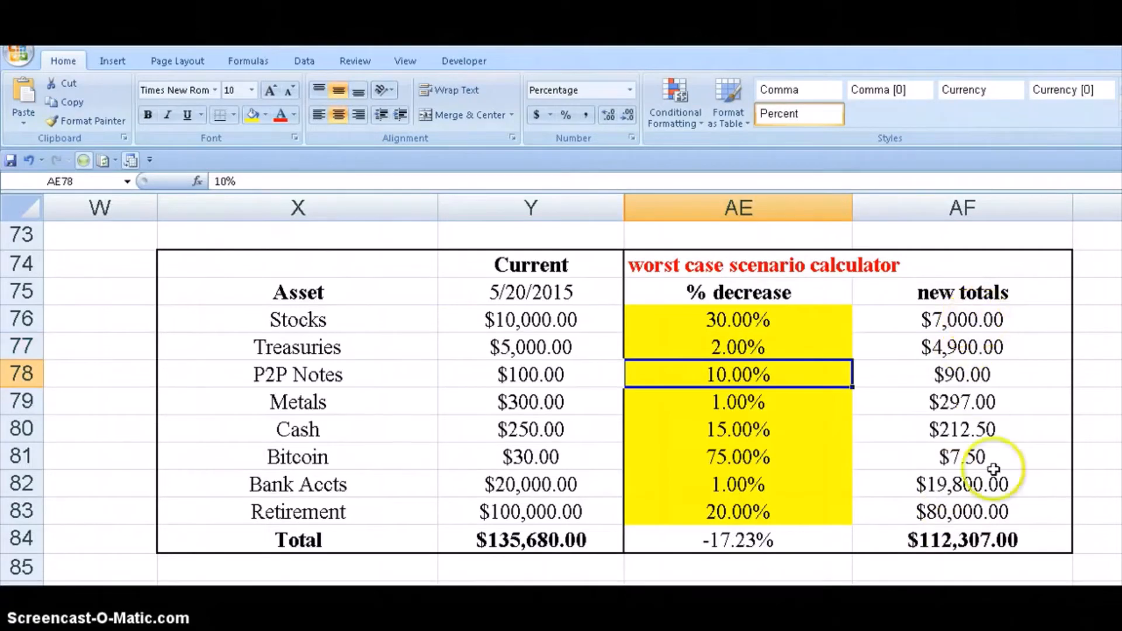
- Compare the new total, overall % decrease and current total in the Total row, and review the calculator's % decrease entries
click(959, 541)
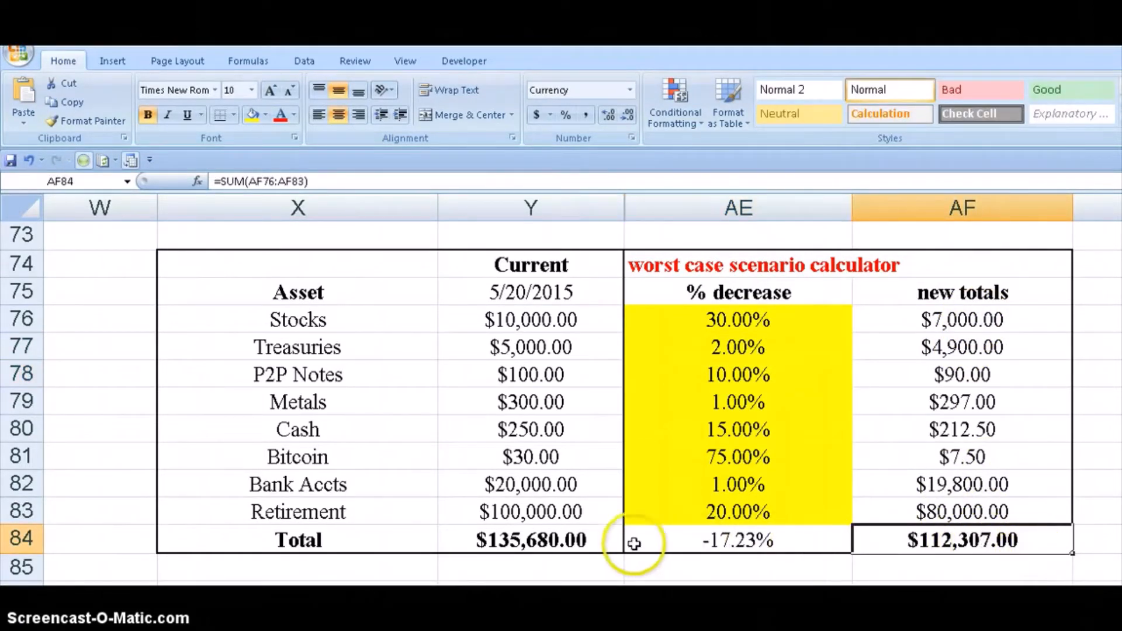
click(743, 535)
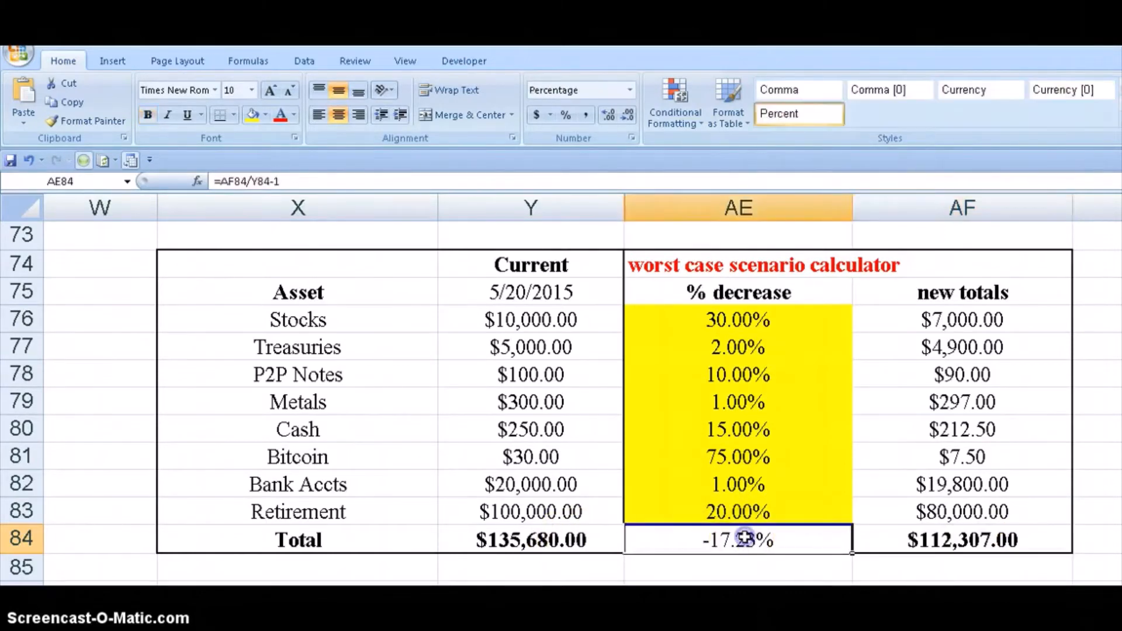
click(497, 542)
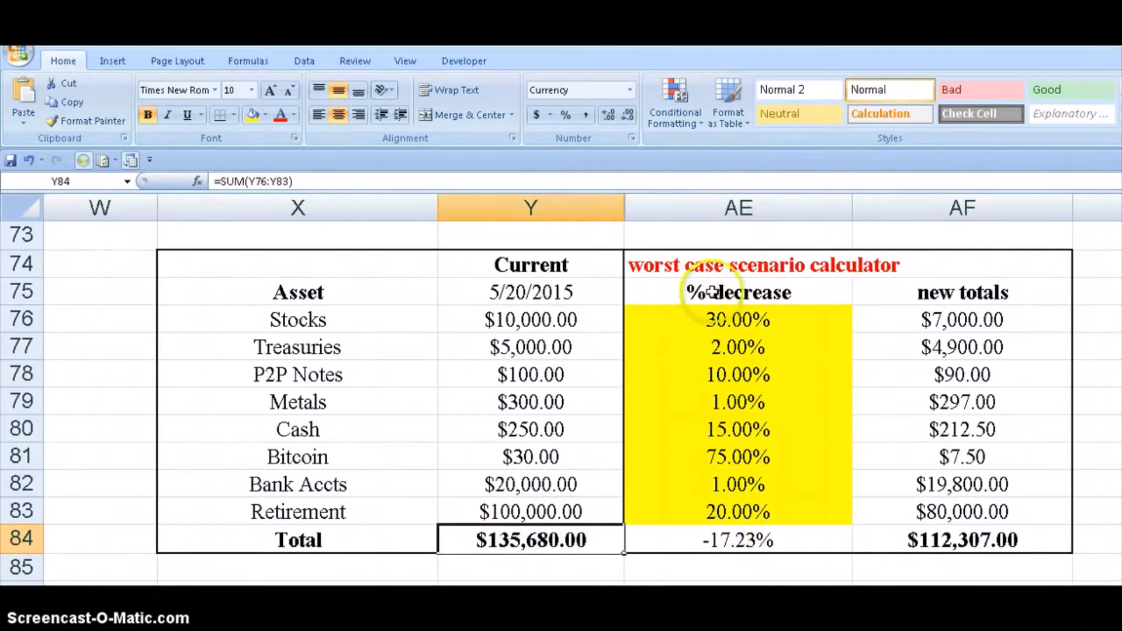
click(721, 267)
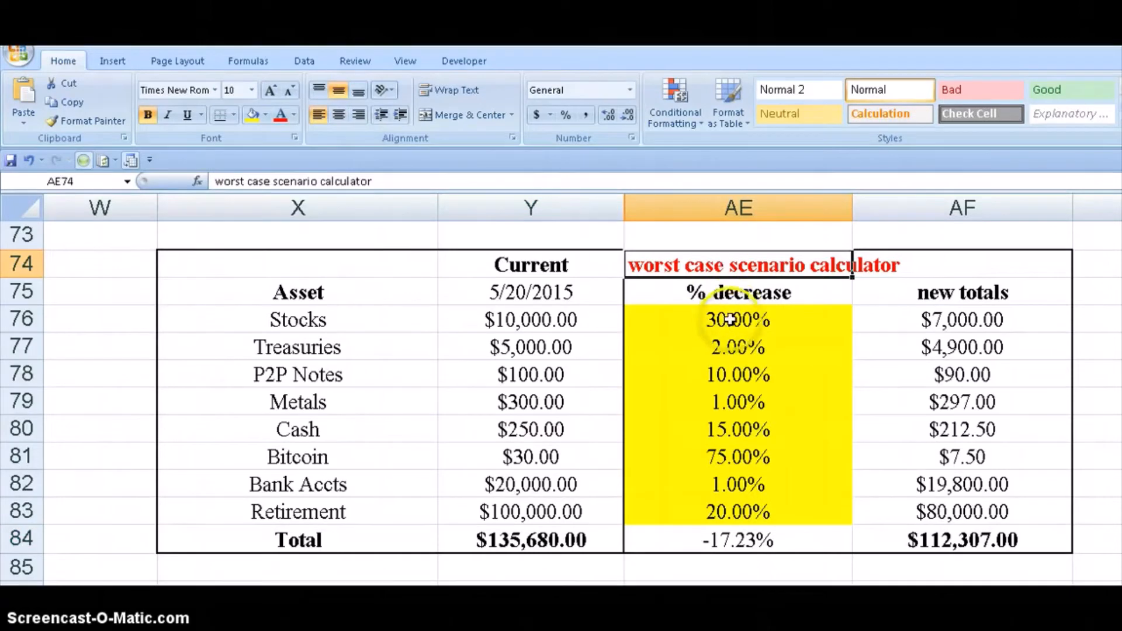
drag(730, 321, 767, 513)
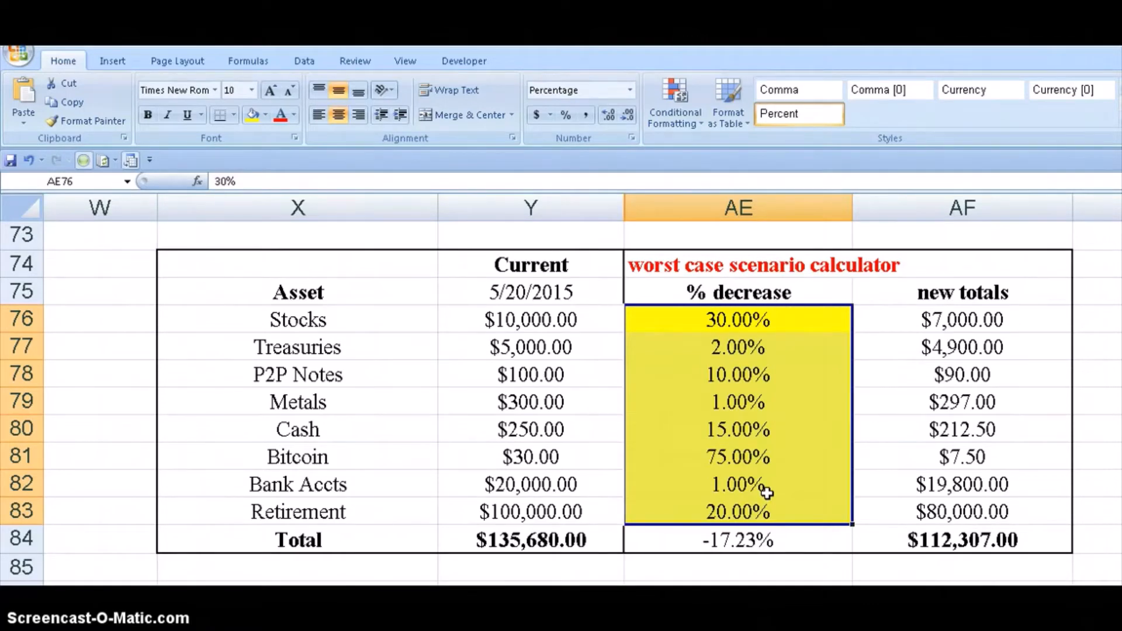
- Set the % decrease for Stocks to 100% and fill that value down through Retirement
click(776, 319)
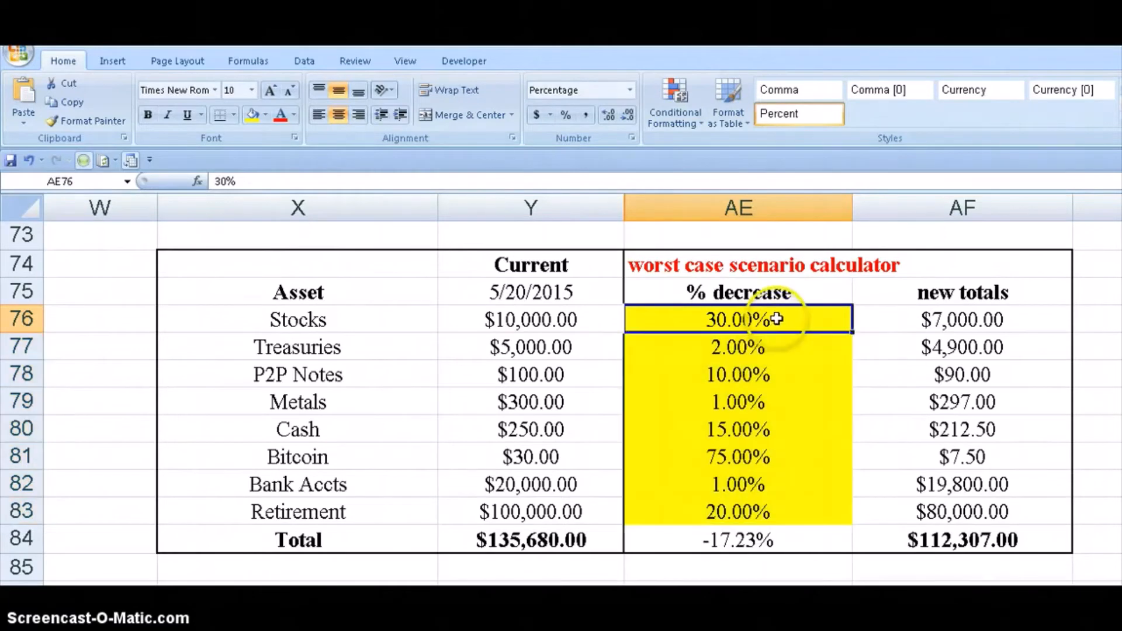
text(11)
key(BackSpace)
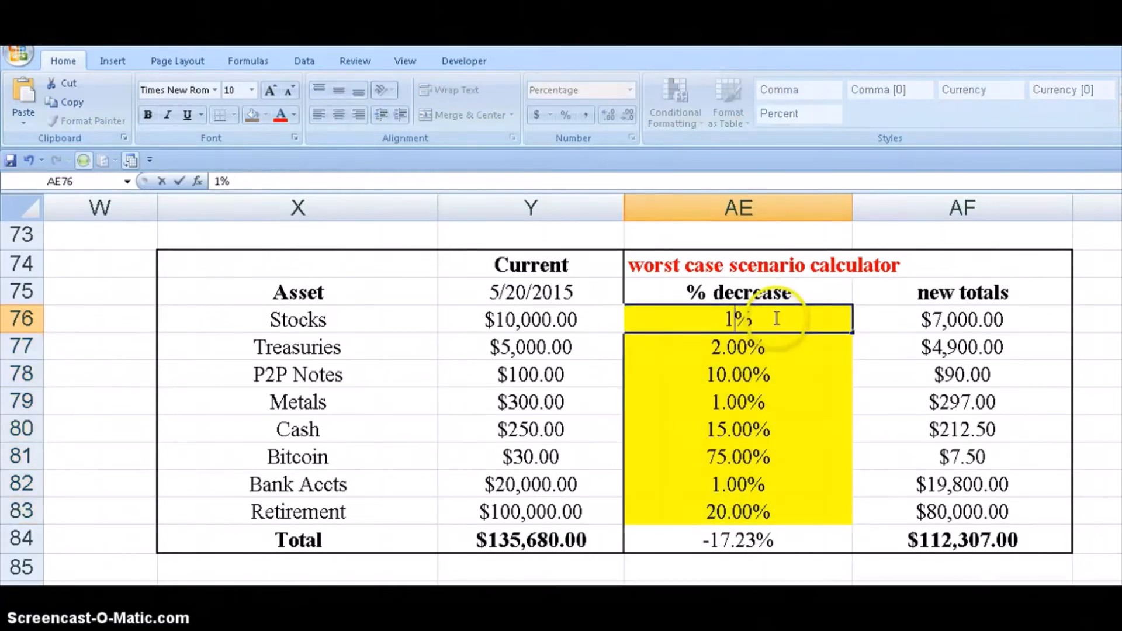
text(00)
key(Return)
click(776, 317)
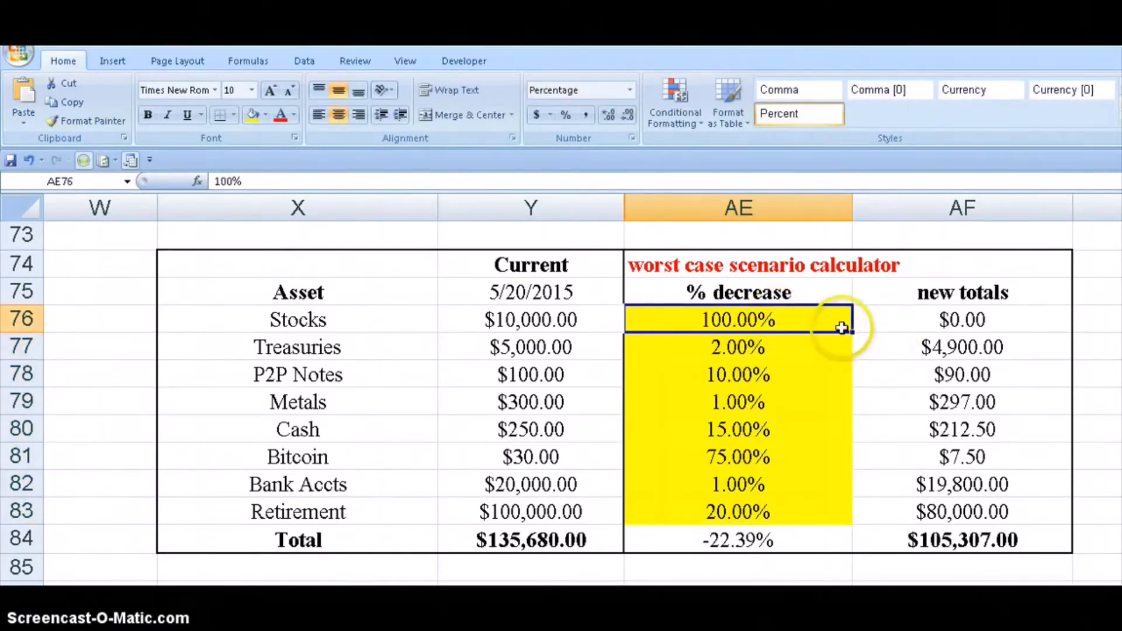
drag(853, 331, 818, 511)
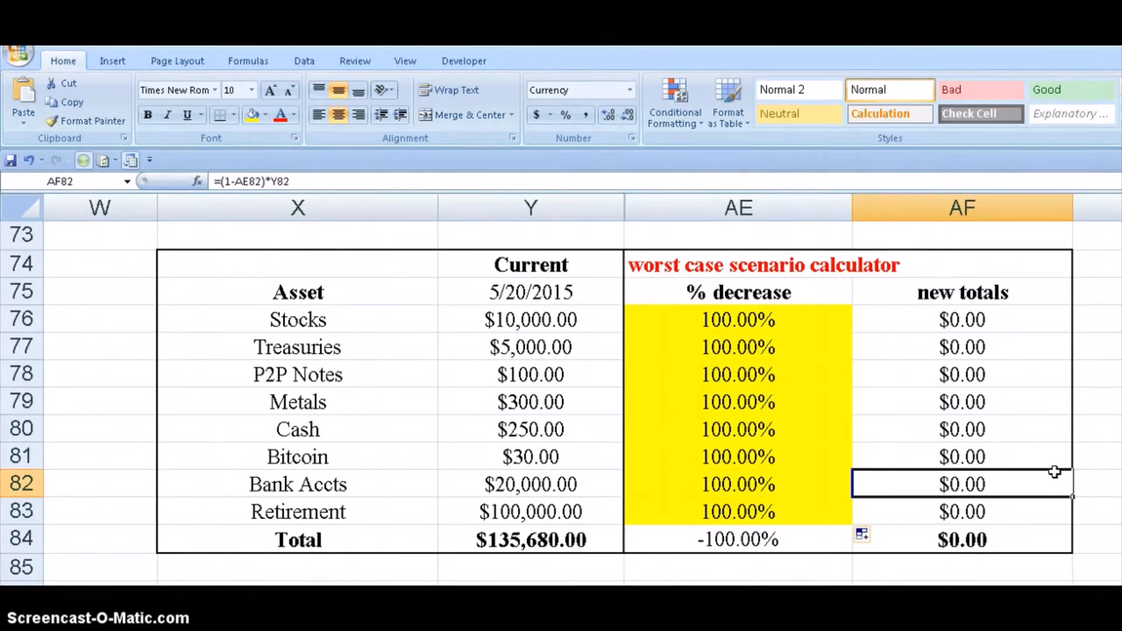
- Undo the 100% fill and the Stocks entry, and look over the individual % decreases from Stocks to Bitcoin
key(ctrl+z)
key(ctrl+z)
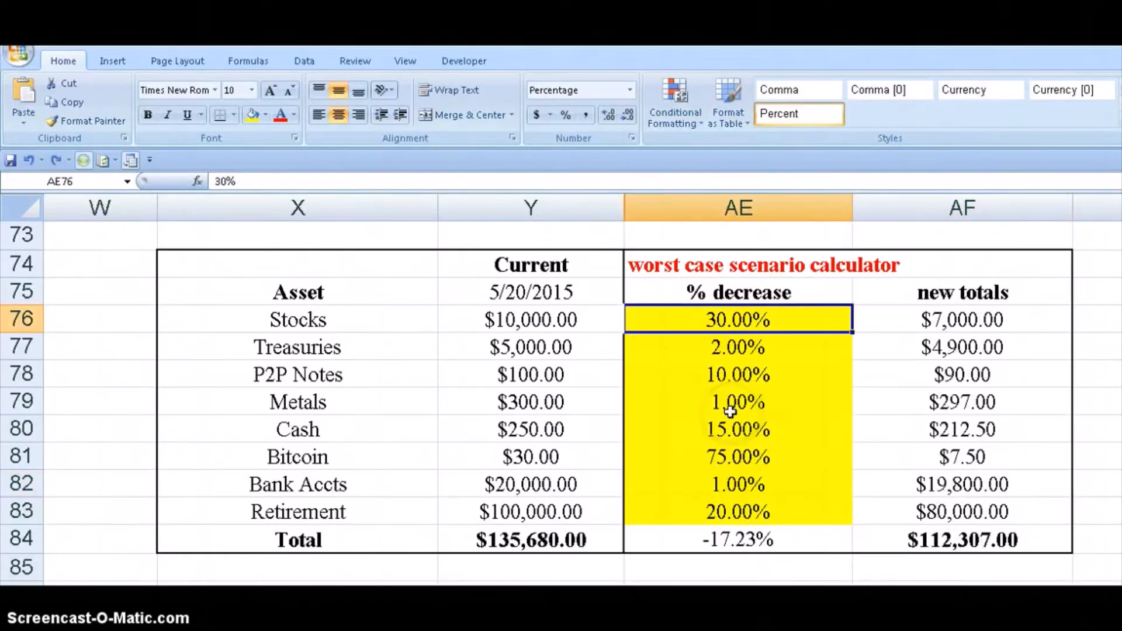
click(731, 375)
click(750, 320)
drag(747, 348, 779, 470)
click(780, 469)
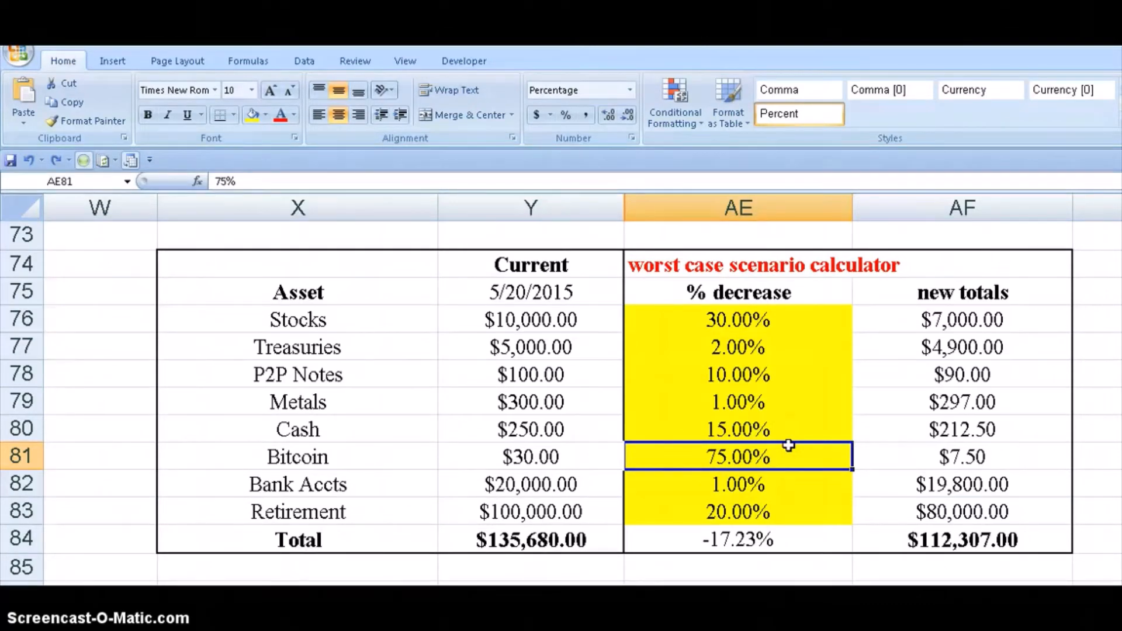
- Set the % decrease for Stocks to 0% and fill that value down through Retirement
click(795, 330)
text(0)
key(Return)
click(794, 324)
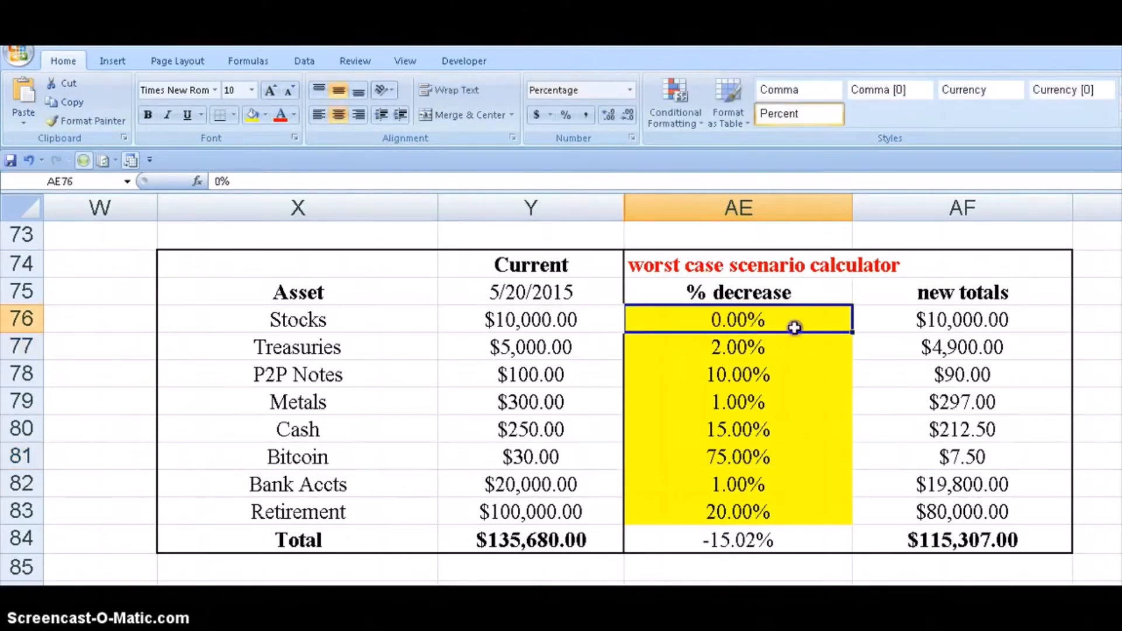
drag(853, 333, 810, 518)
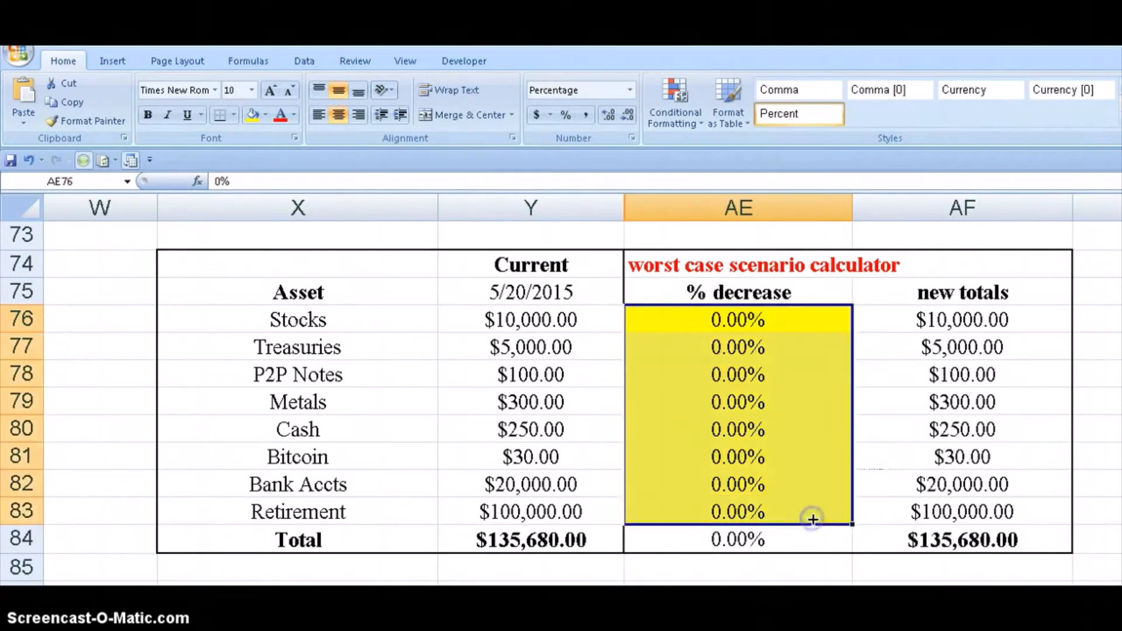
- Set the % decrease for Stocks to 80% and check the overall % decrease in the Total row
click(785, 323)
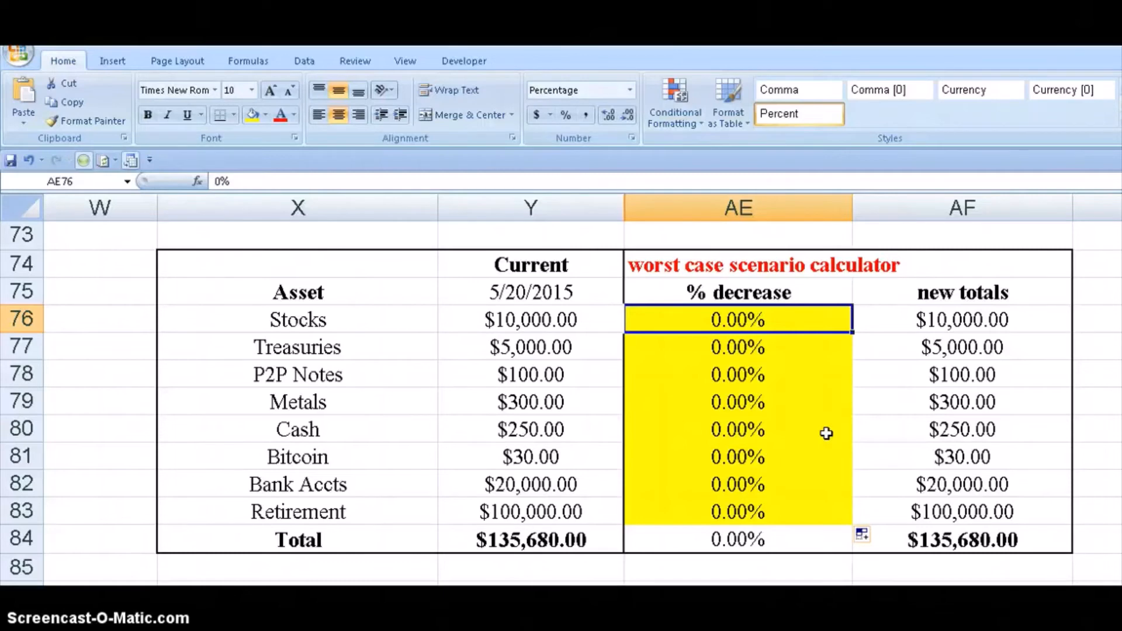
text(80)
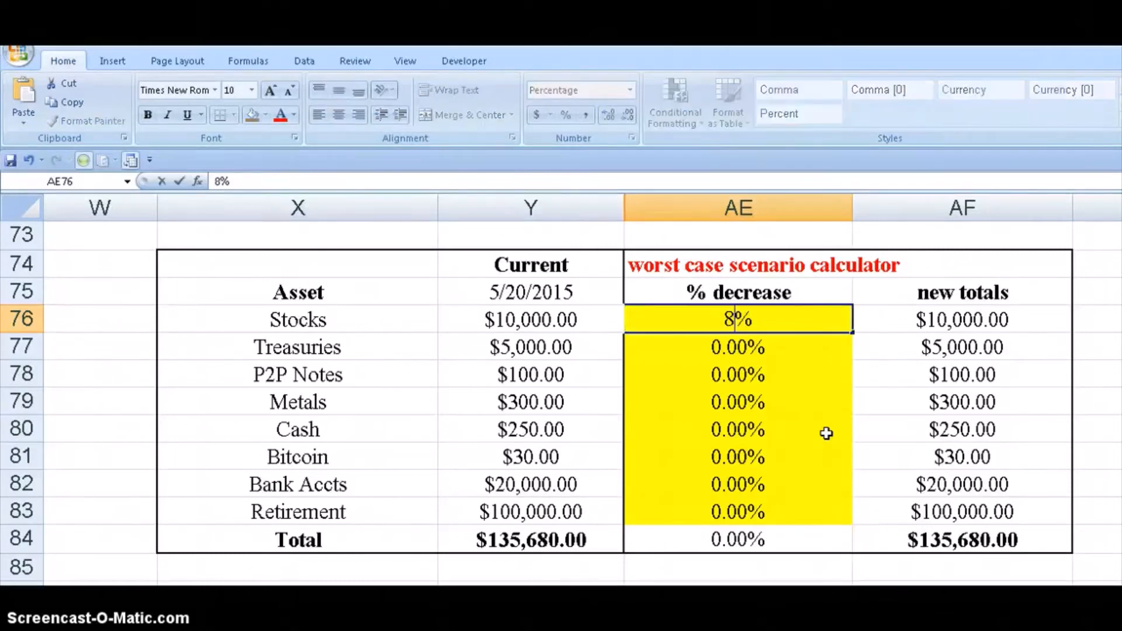
key(Return)
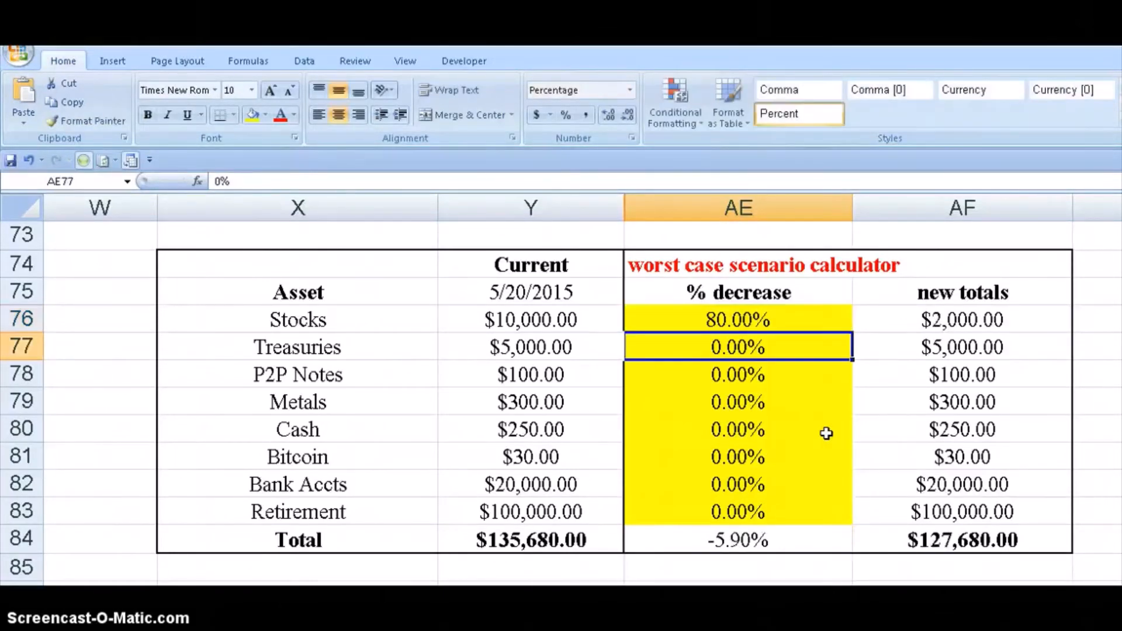
click(691, 319)
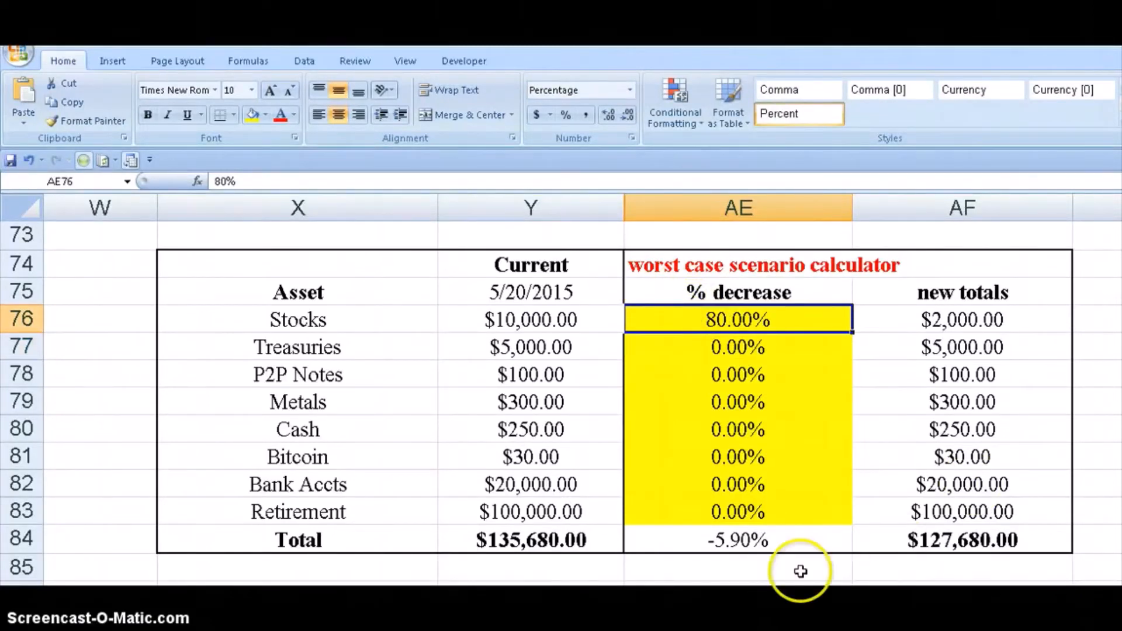
click(790, 544)
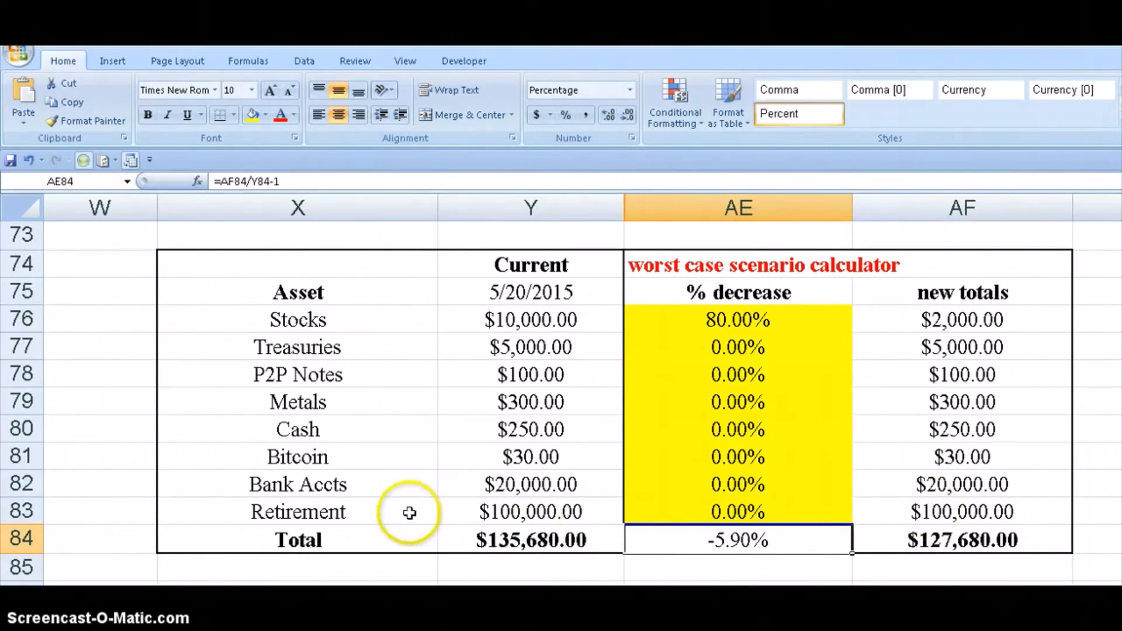
- Compare the current value of Stocks with the other assets, and examine the % decrease cells for Stocks and Retirement
click(492, 320)
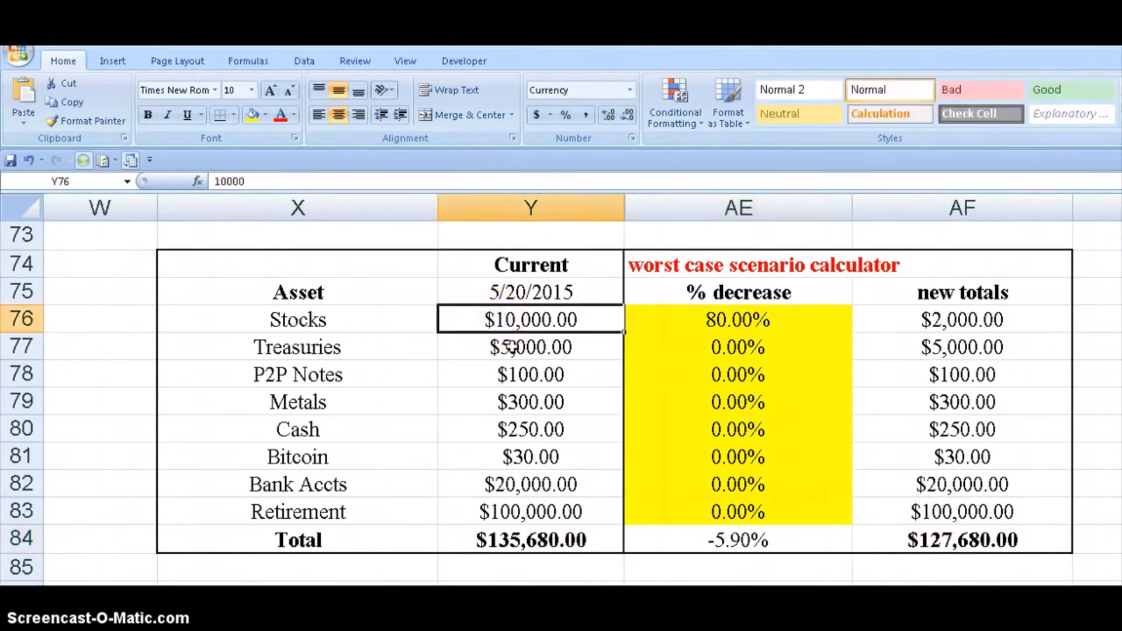
drag(509, 349, 524, 453)
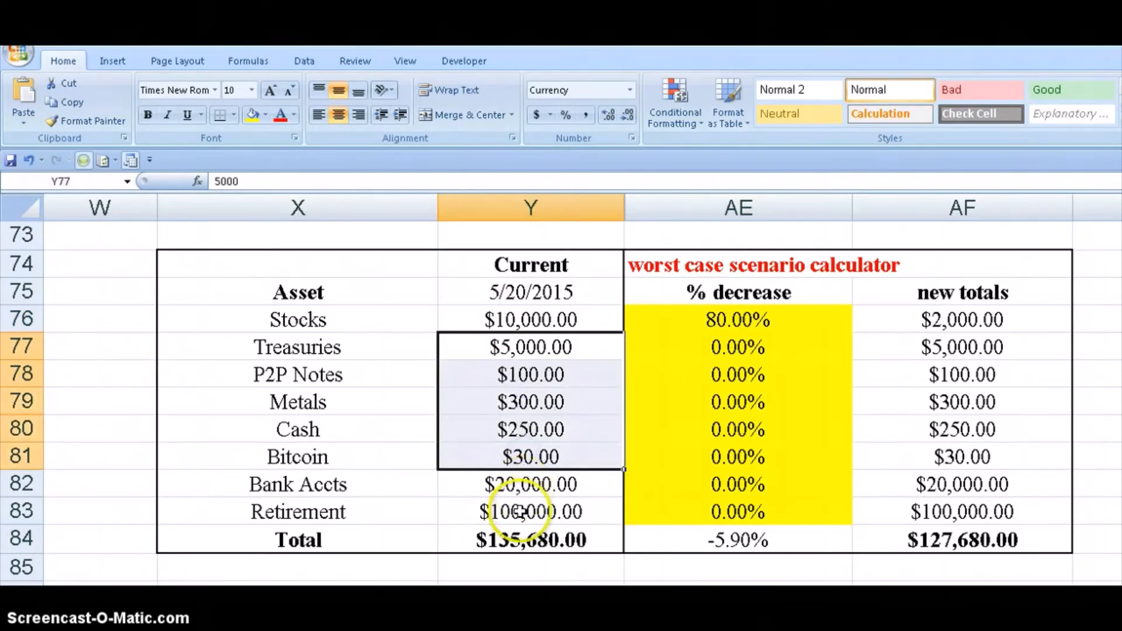
click(519, 511)
click(524, 485)
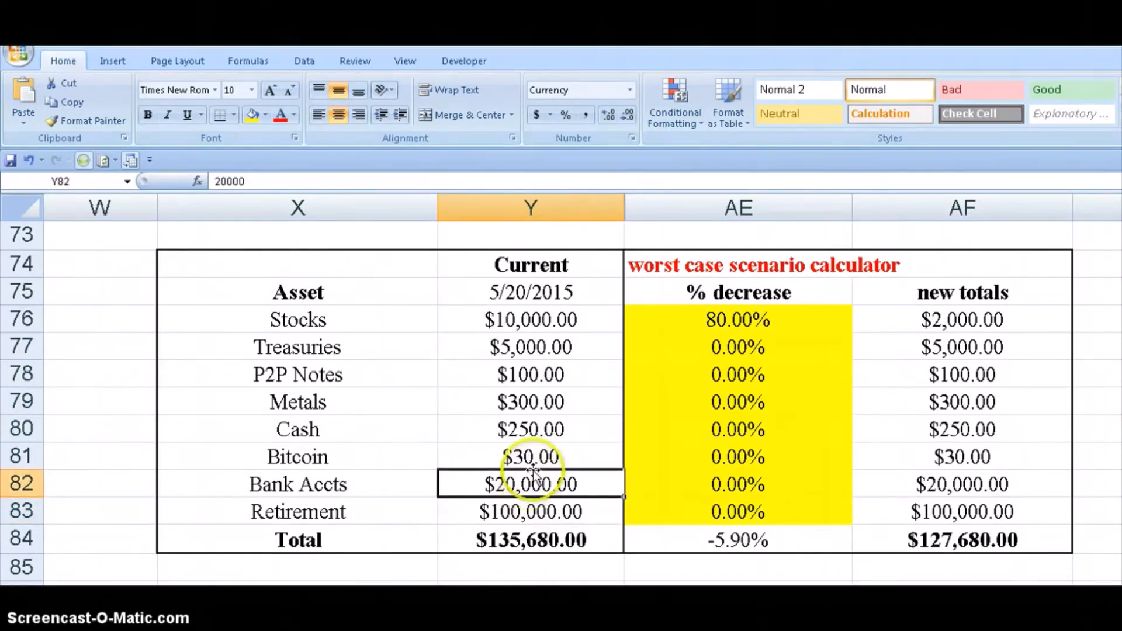
drag(555, 346, 546, 454)
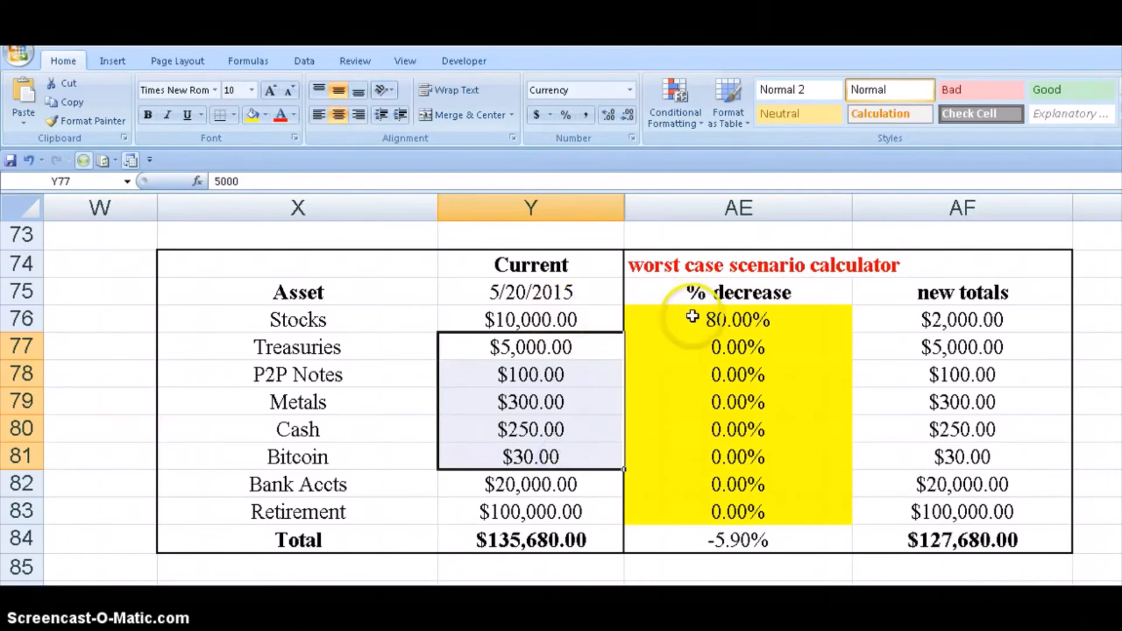
click(691, 315)
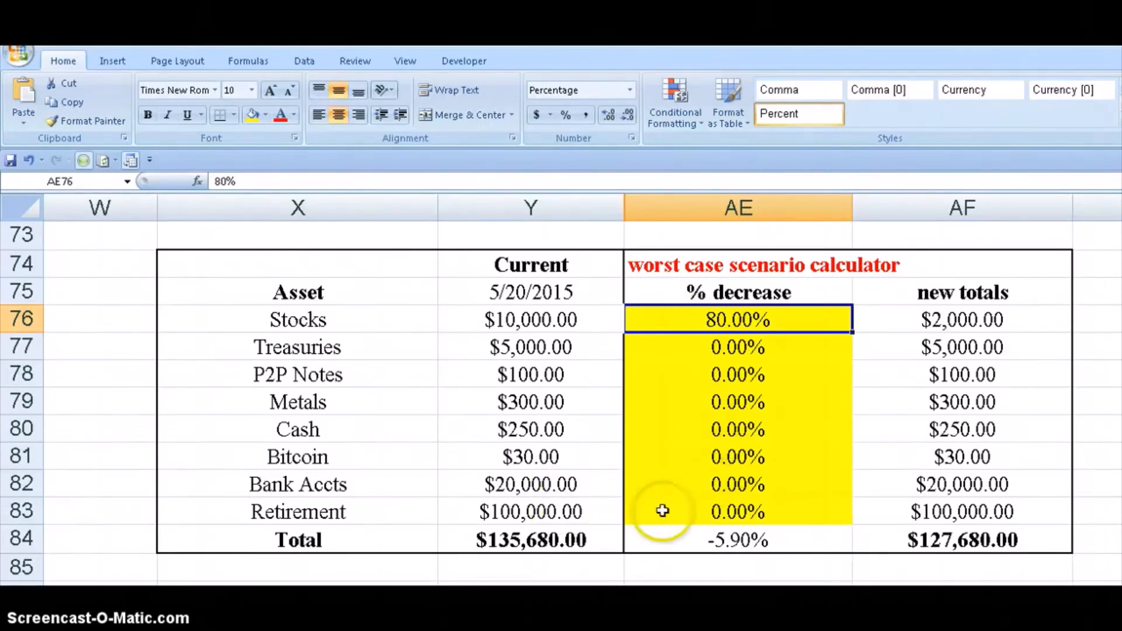
click(705, 511)
drag(326, 514, 750, 513)
click(750, 513)
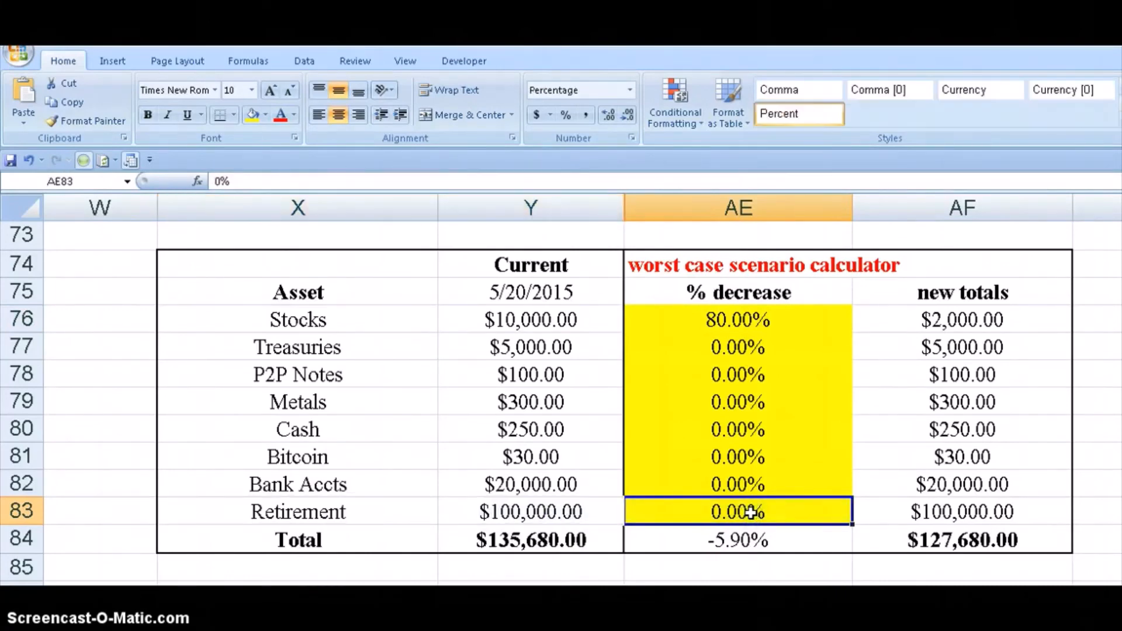
- Set the % decrease for Stocks back to 0%
click(700, 321)
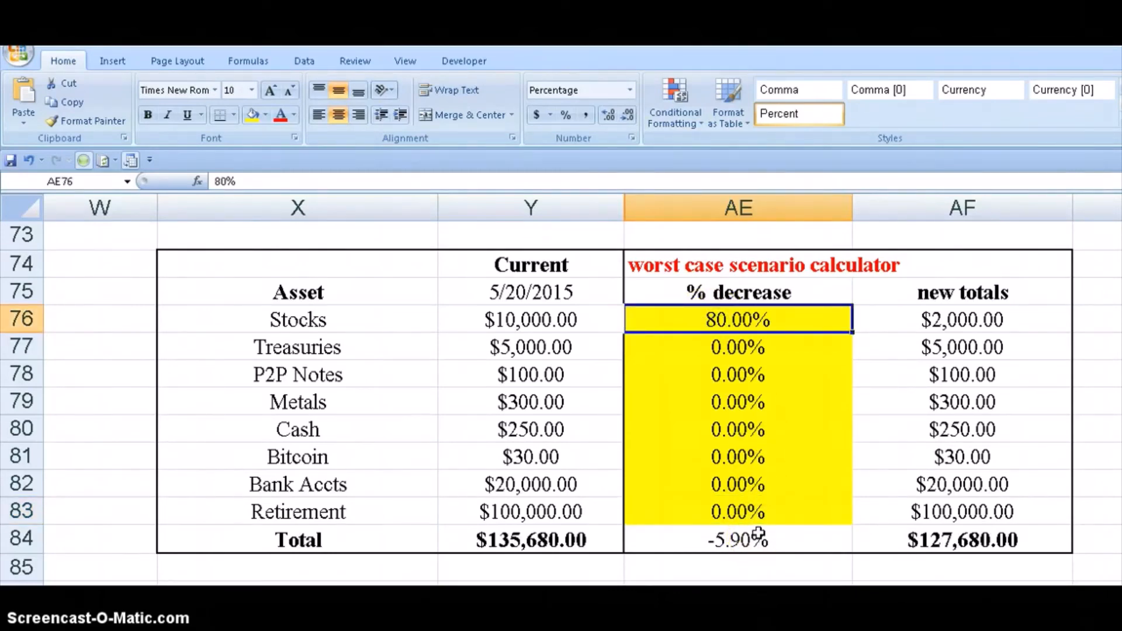
text(0)
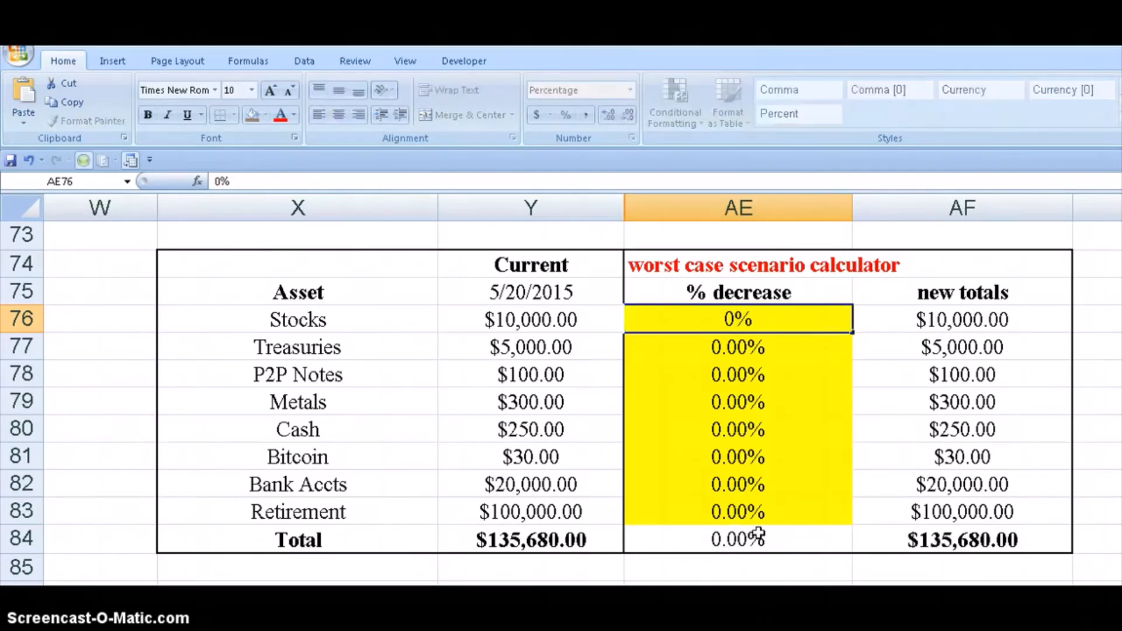
key(Return)
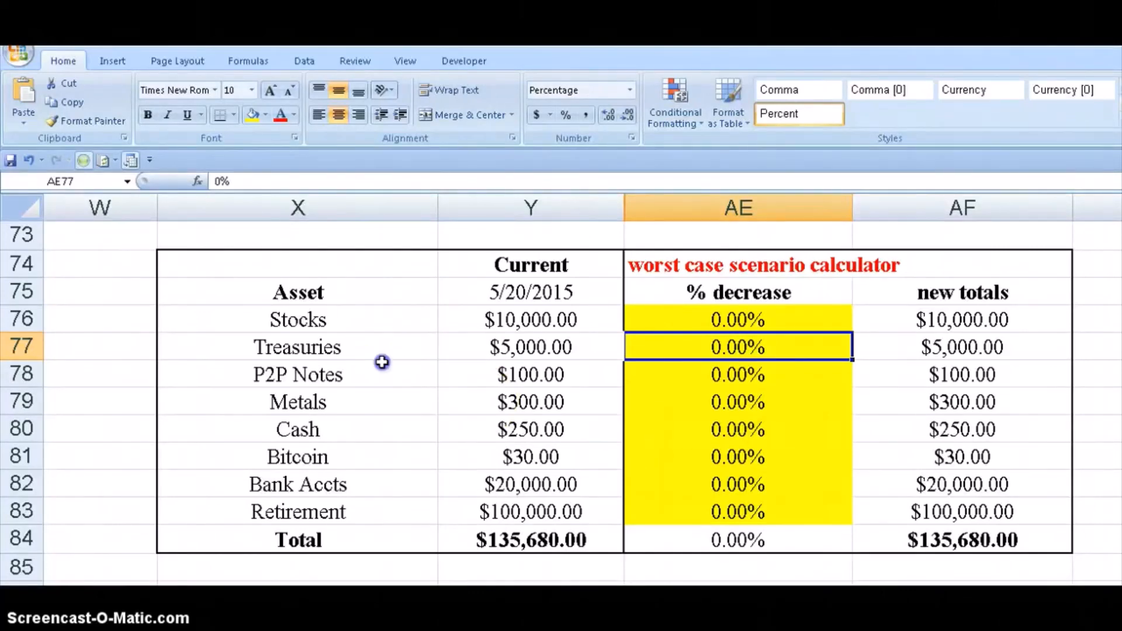
- Review the asset names, their current values and the new total, and leave an empty cell outside the table selected
drag(380, 324, 375, 510)
drag(561, 318, 570, 508)
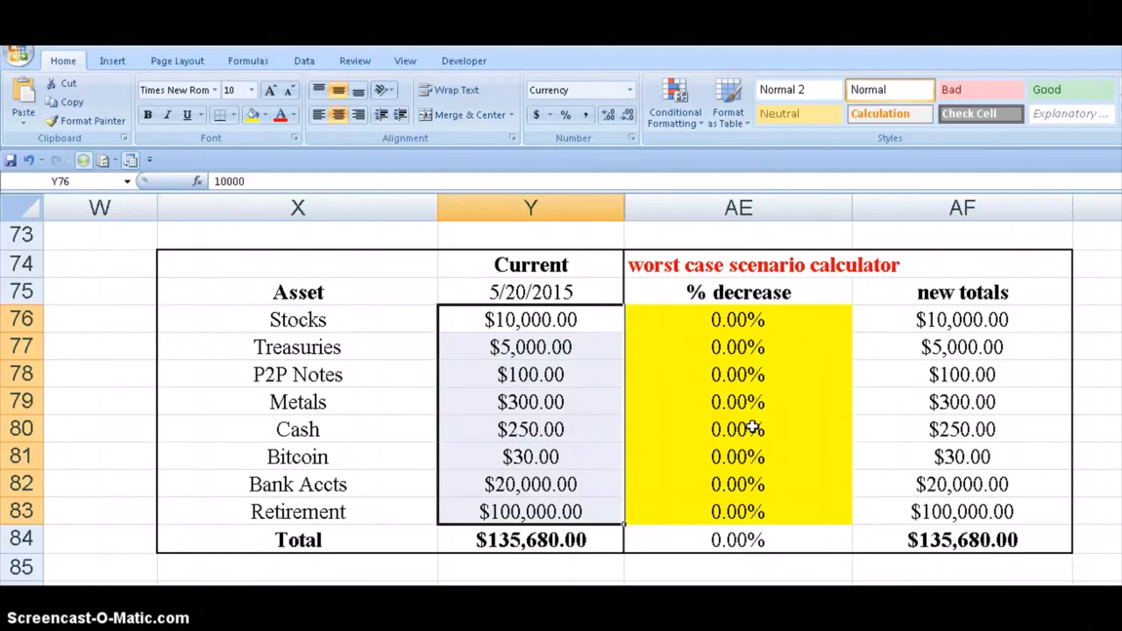
click(918, 541)
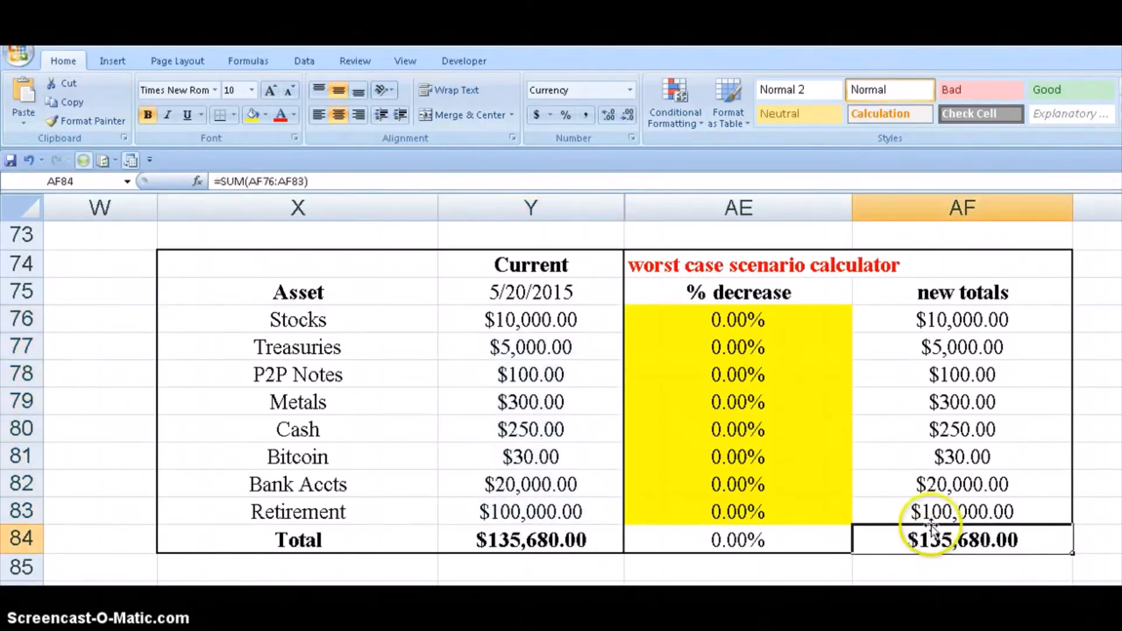
click(929, 522)
click(931, 540)
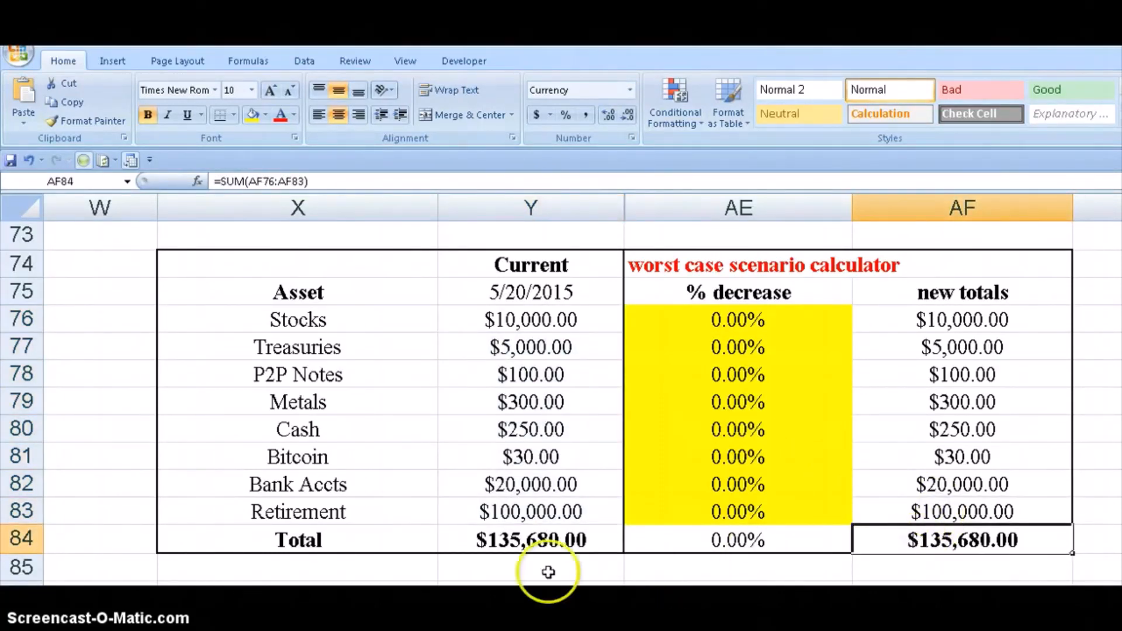
click(127, 304)
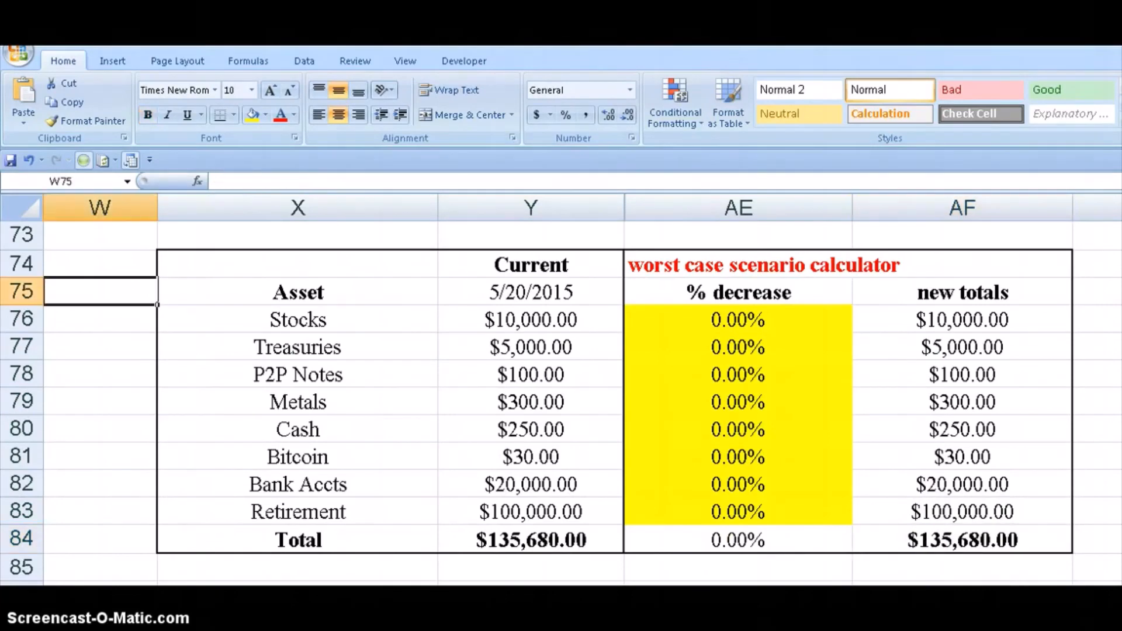